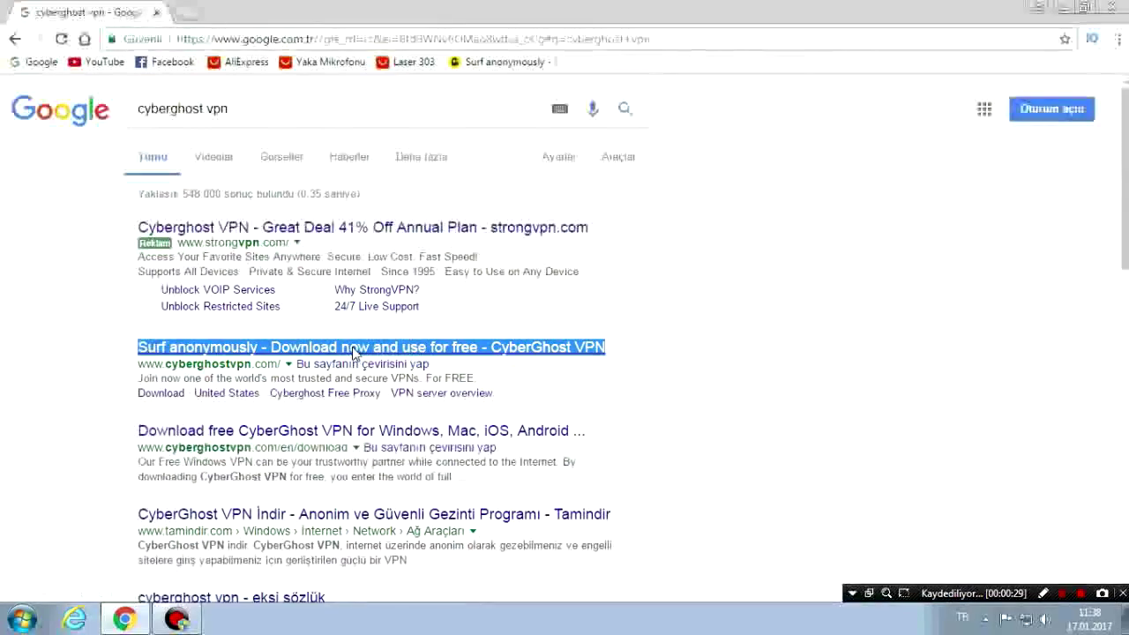
Step: Download the free CyberGhost VPN installer for Windows from the official CyberGhost website
scroll(430, 487, down, 3)
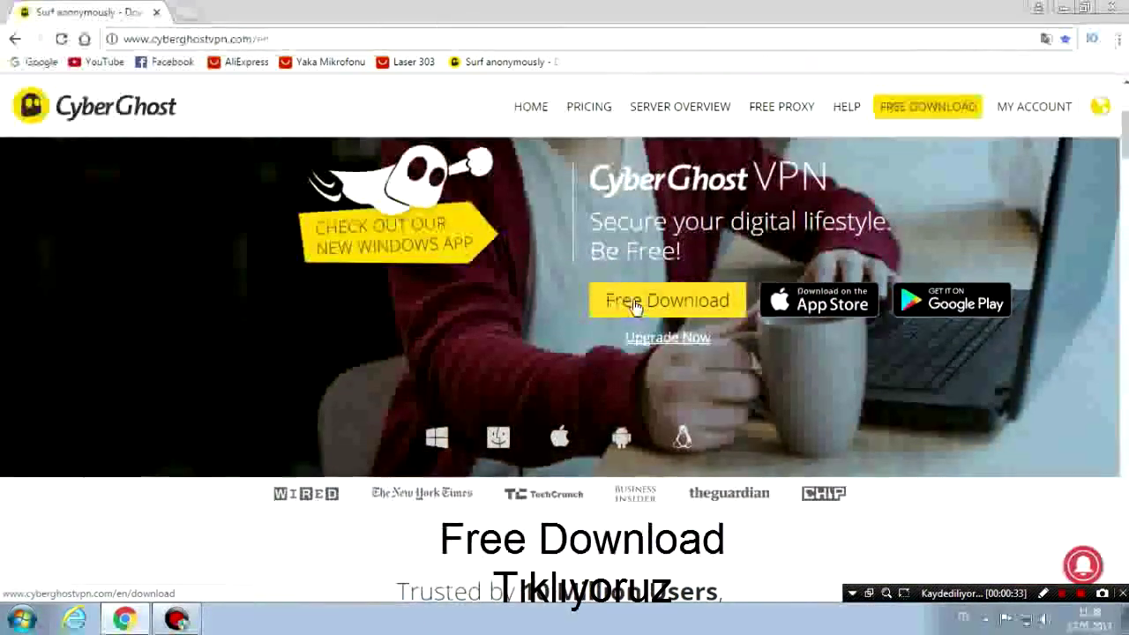
click(642, 303)
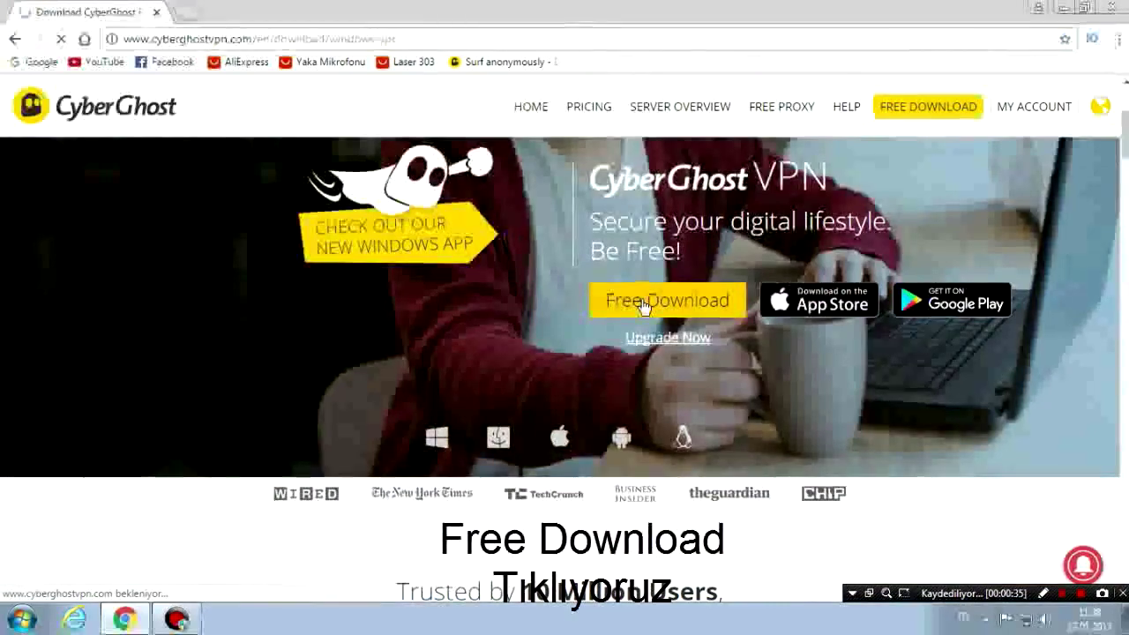
scroll(642, 304, down, 1)
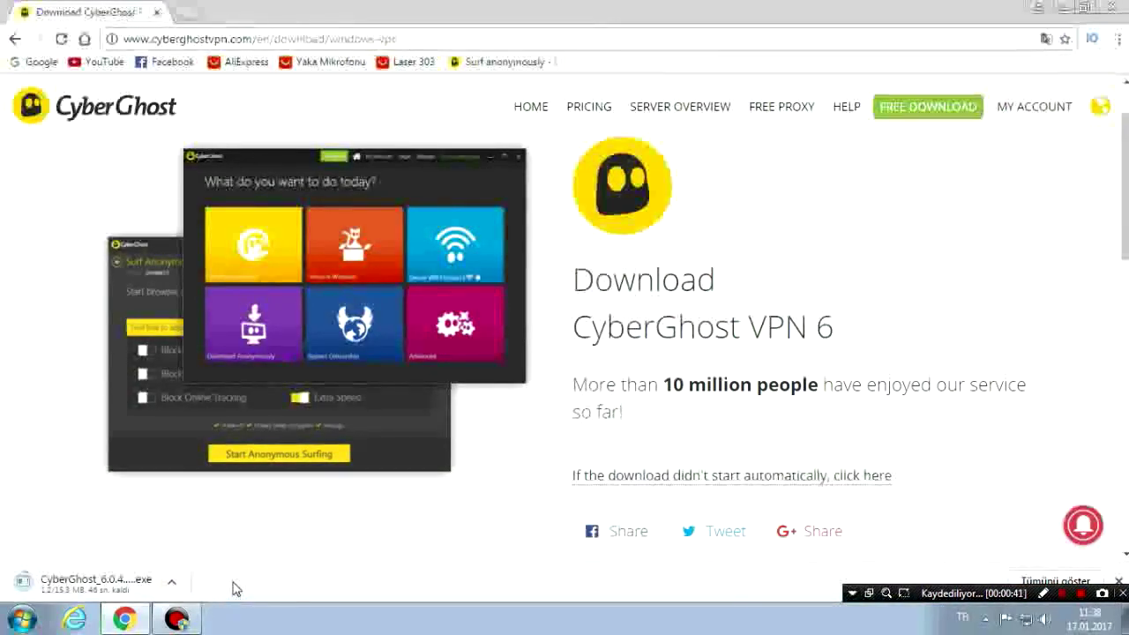
Step: Replace the CyberGhost download page with a new tab and show the browser's downloads list there
click(187, 16)
click(156, 13)
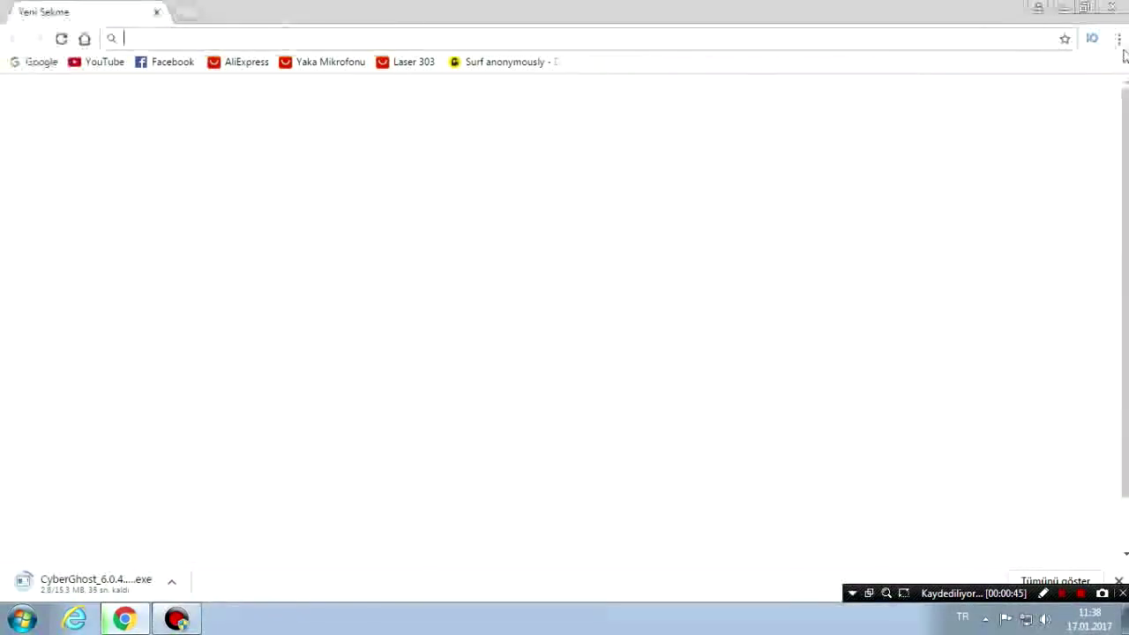
click(1118, 39)
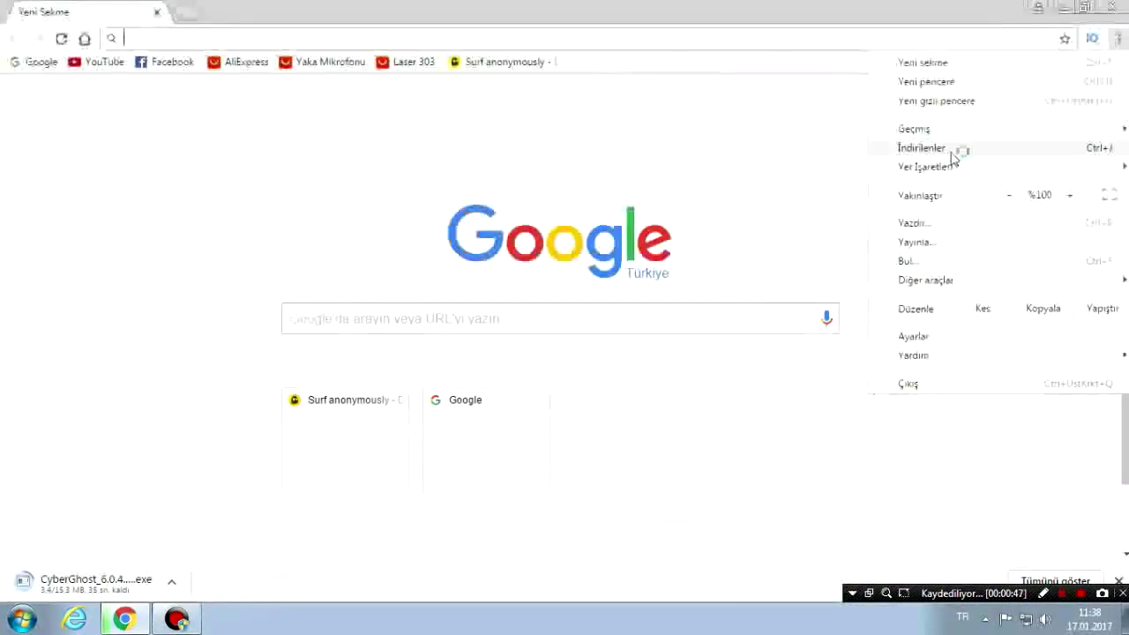
click(961, 148)
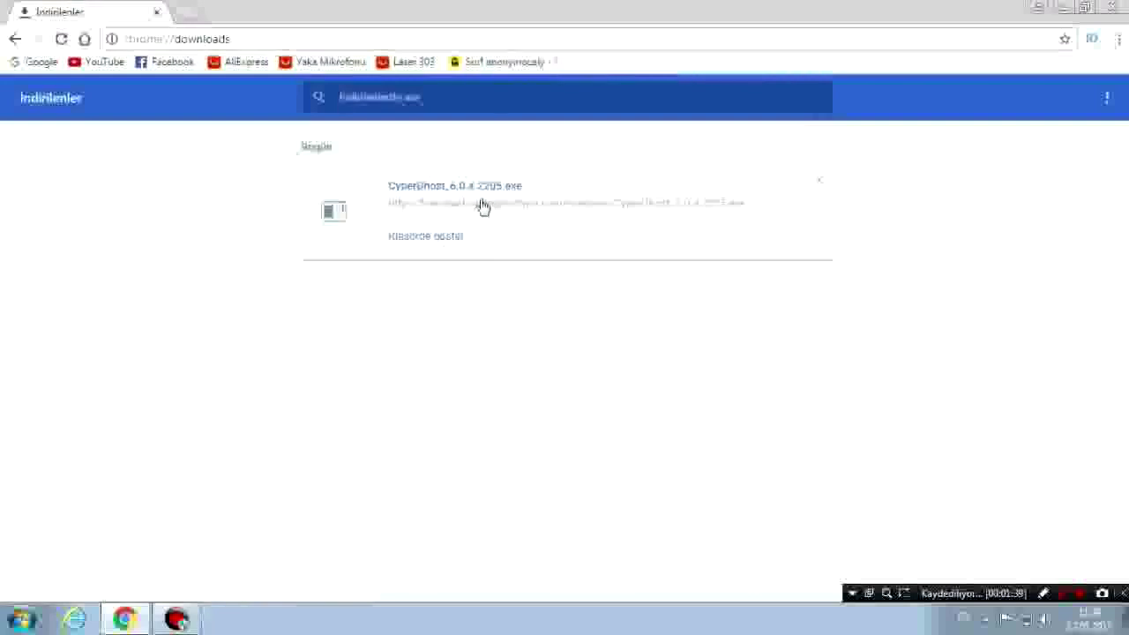
Step: Run the downloaded CyberGhost installer, approving the security warning, and clear the browser window off the desktop
click(467, 187)
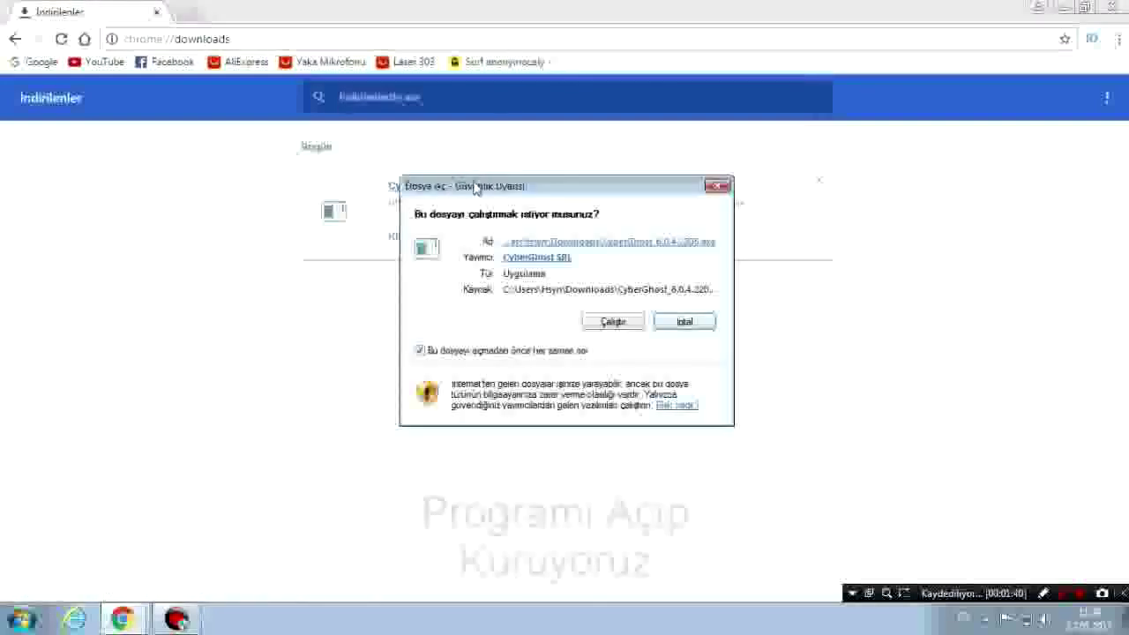
click(613, 322)
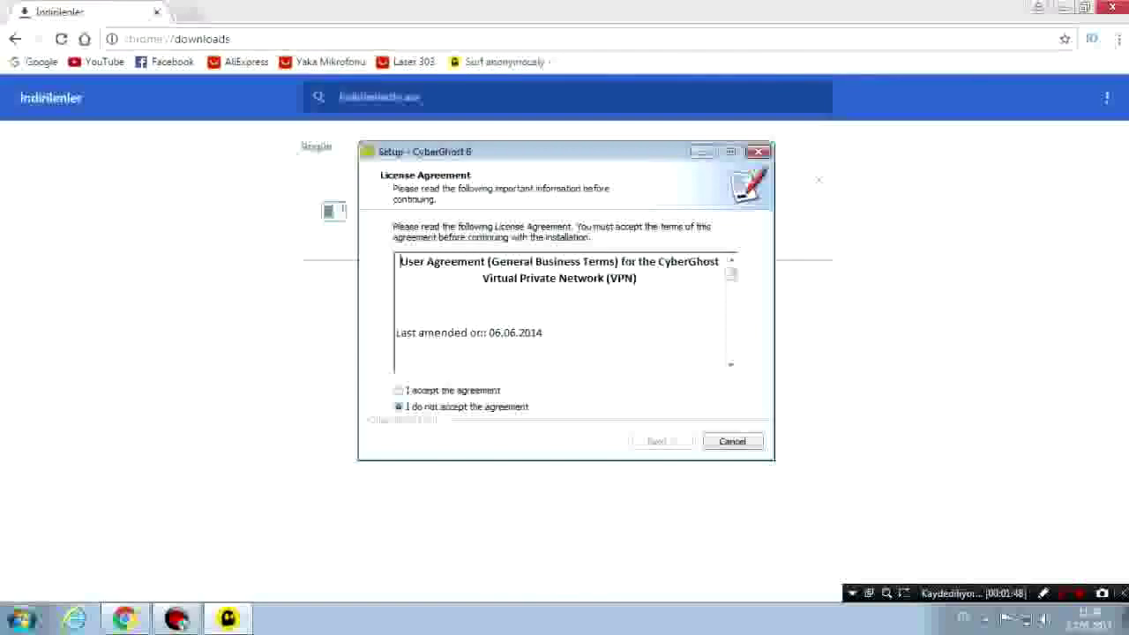
click(1063, 7)
right_click(887, 181)
click(908, 252)
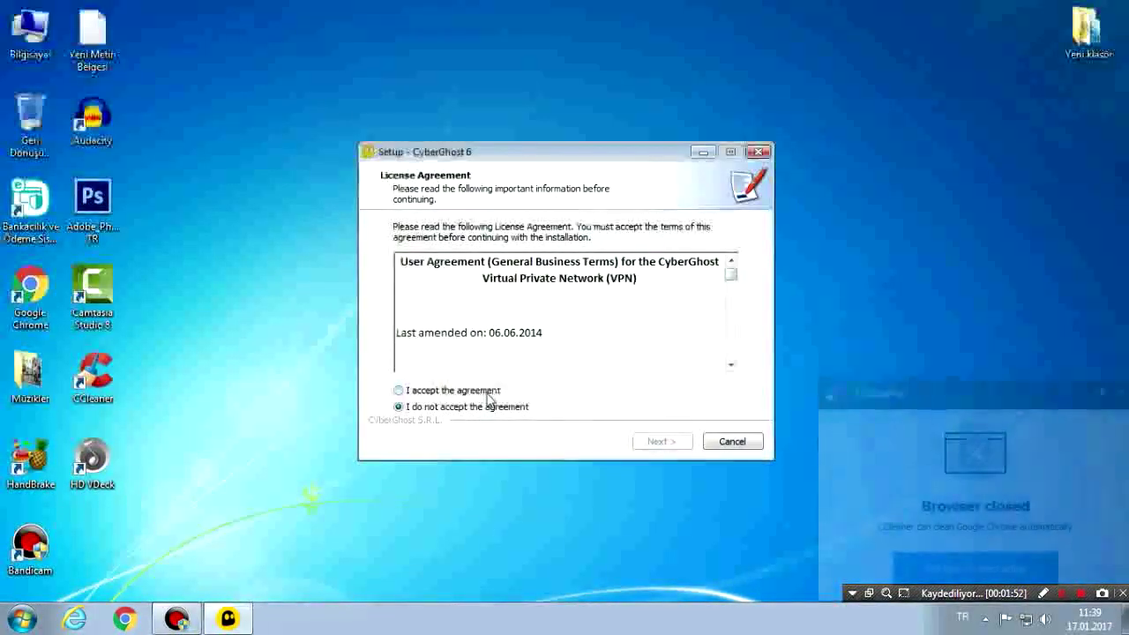
Step: Accept the license agreement to start installing CyberGhost 6, and dismiss the CCleaner notification
click(490, 391)
click(660, 440)
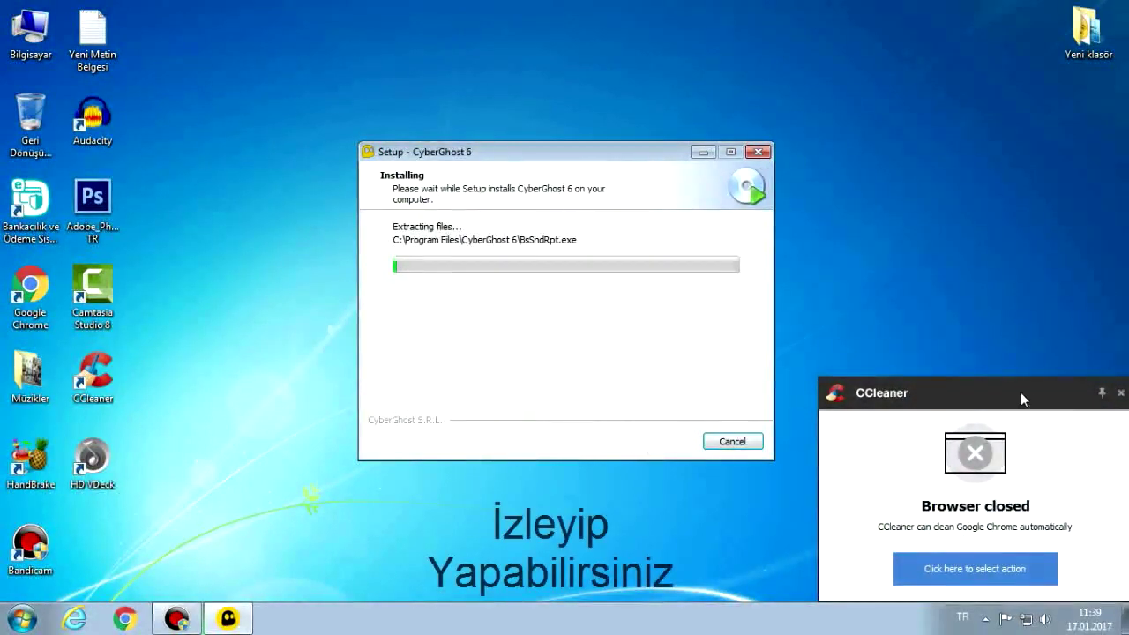
click(1120, 392)
right_click(861, 186)
click(886, 255)
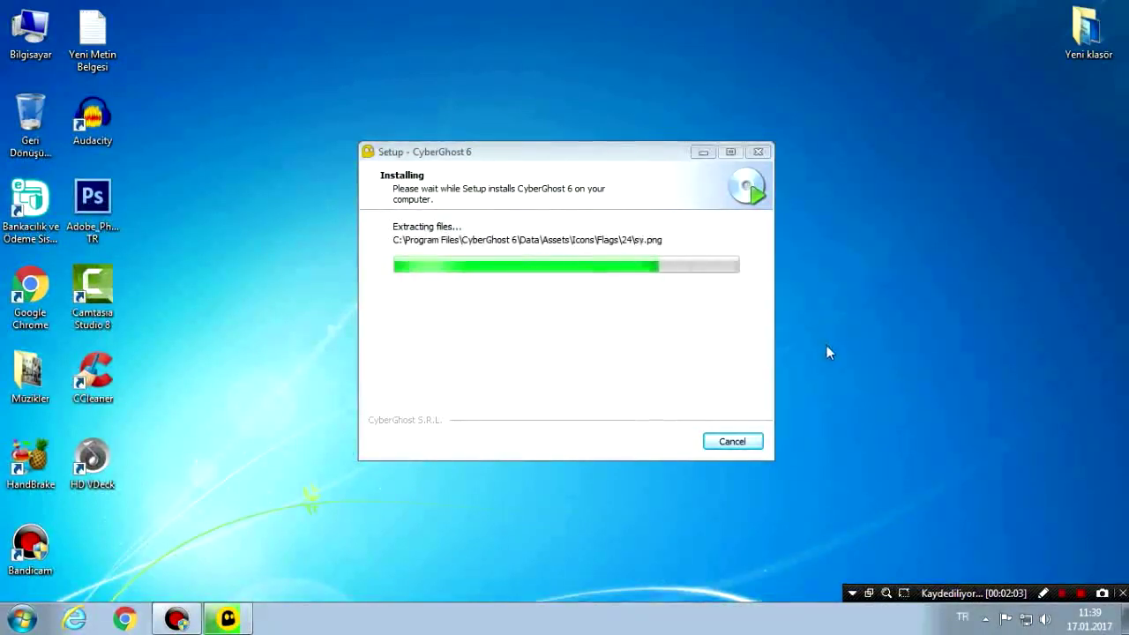
right_click(841, 162)
click(853, 230)
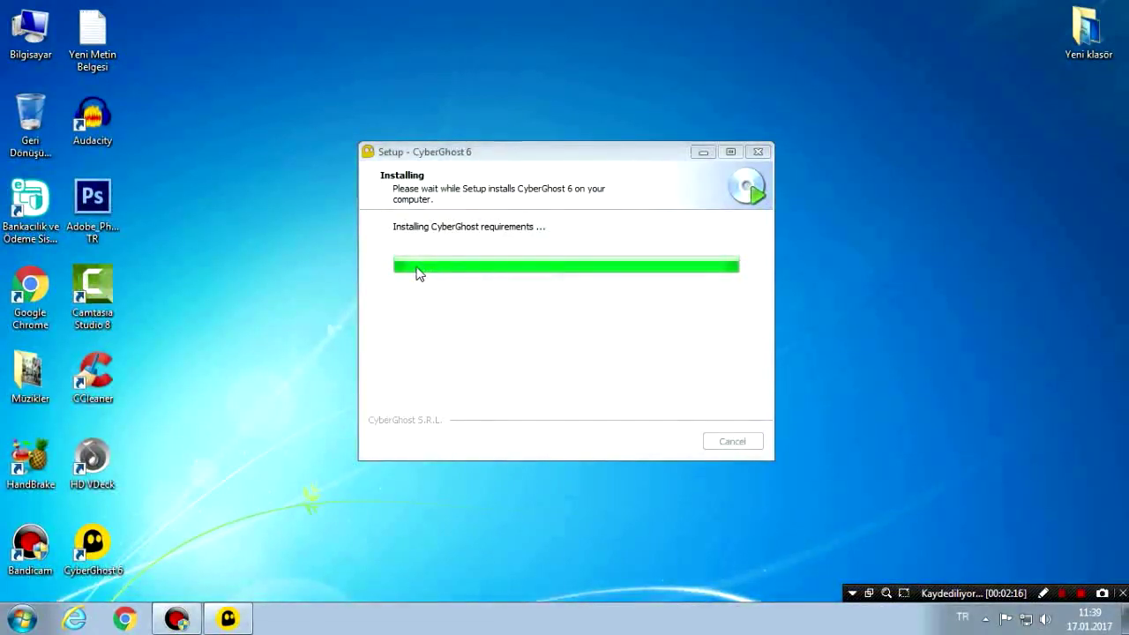
right_click(797, 220)
click(805, 290)
right_click(824, 156)
click(832, 222)
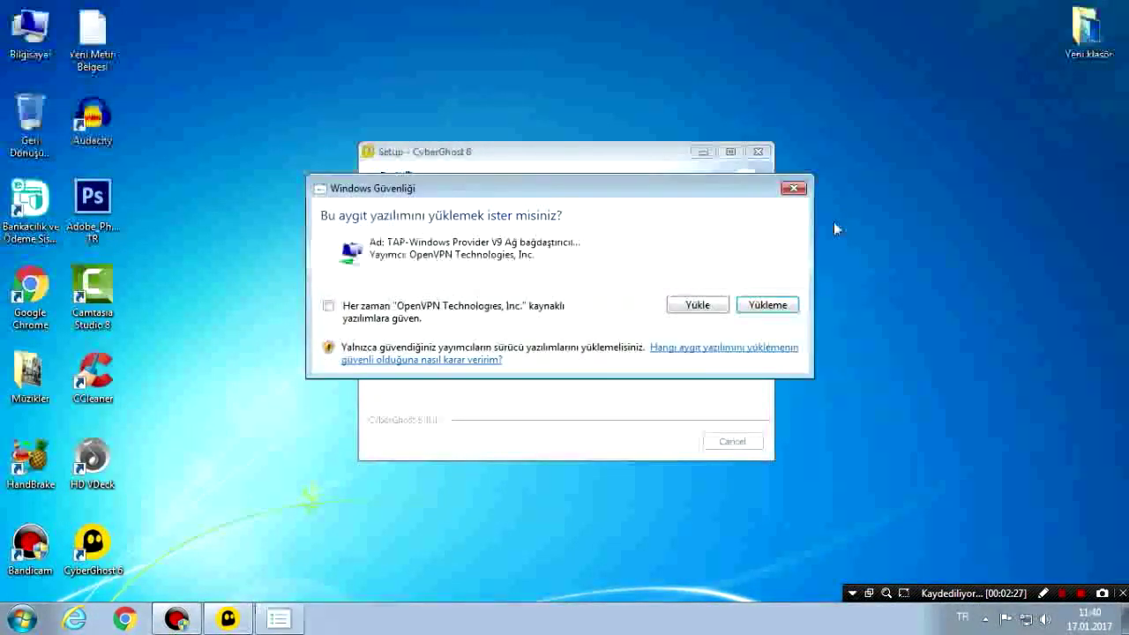
Step: Allow Windows to install the TAP-Windows Provider V9 network adapter driver from OpenVPN Technologies
click(689, 306)
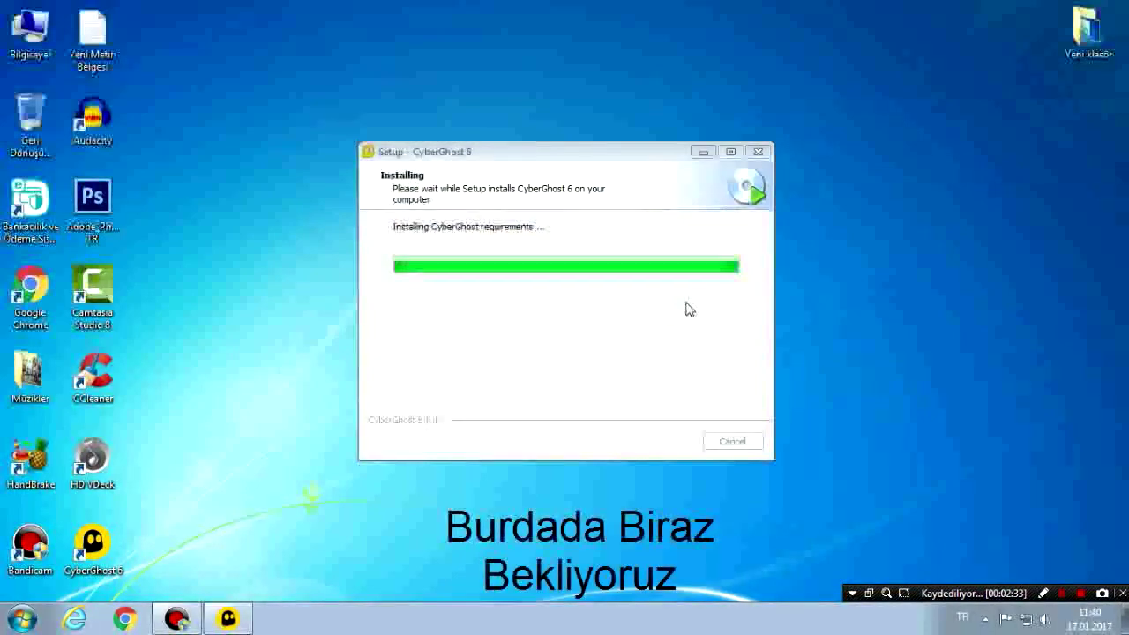
right_click(796, 202)
click(830, 254)
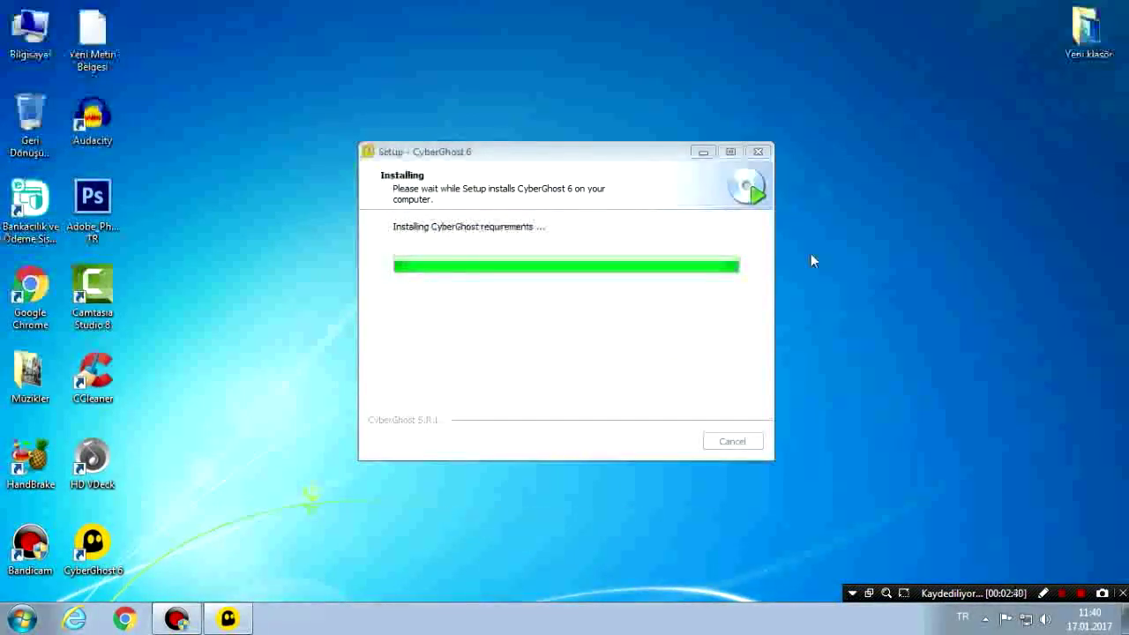
right_click(810, 253)
click(835, 327)
right_click(835, 326)
click(856, 395)
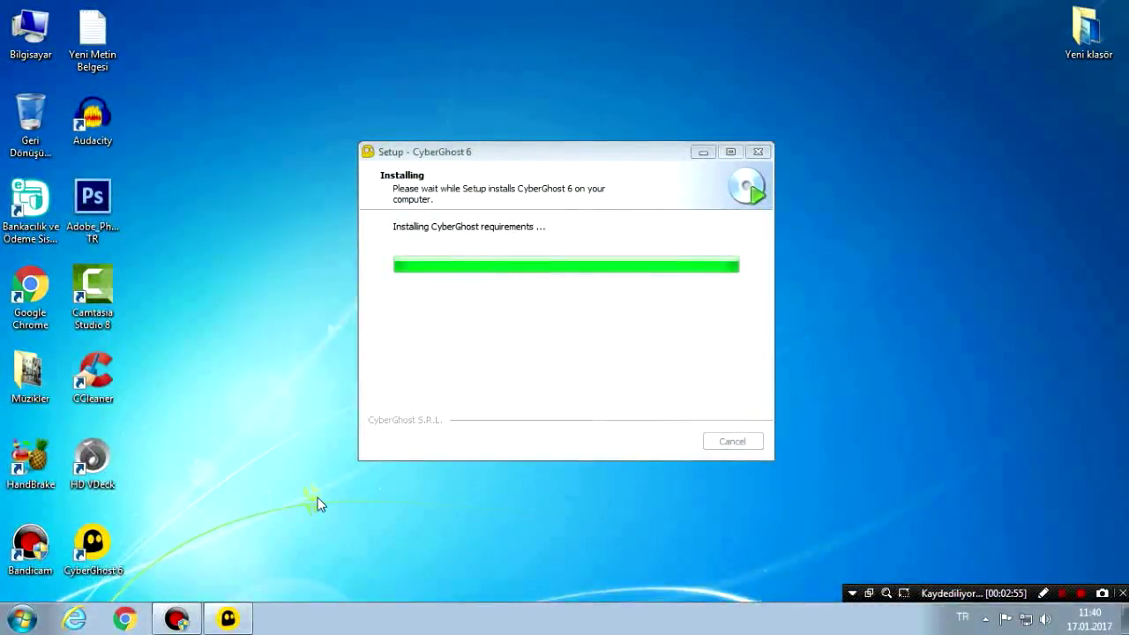
mouse_move(240, 602)
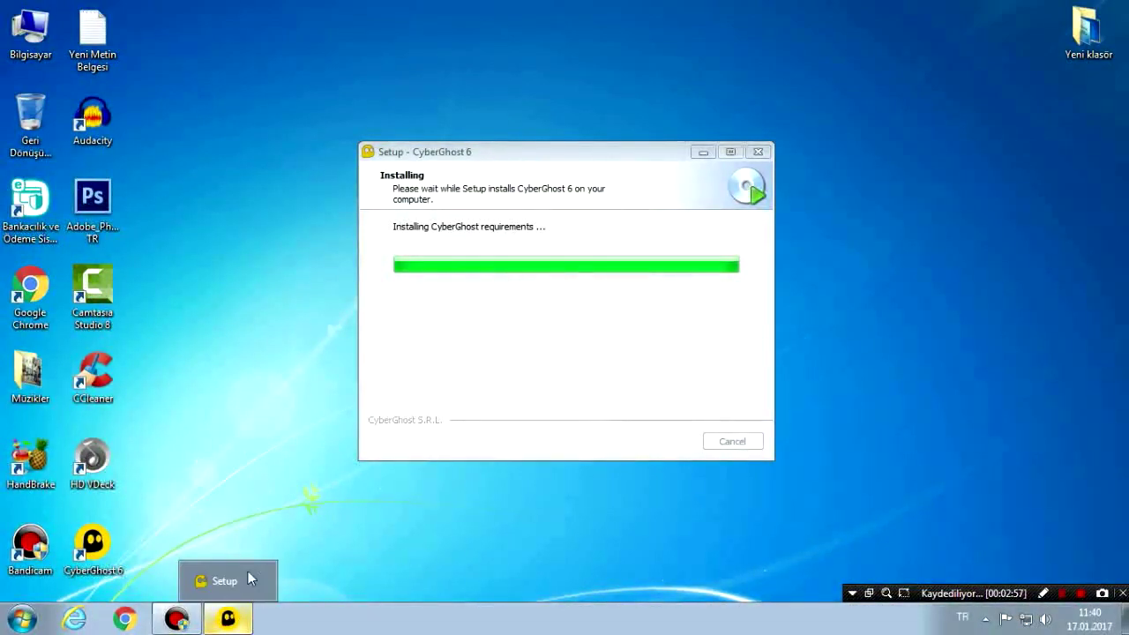
drag(261, 513, 231, 76)
right_click(254, 99)
click(295, 164)
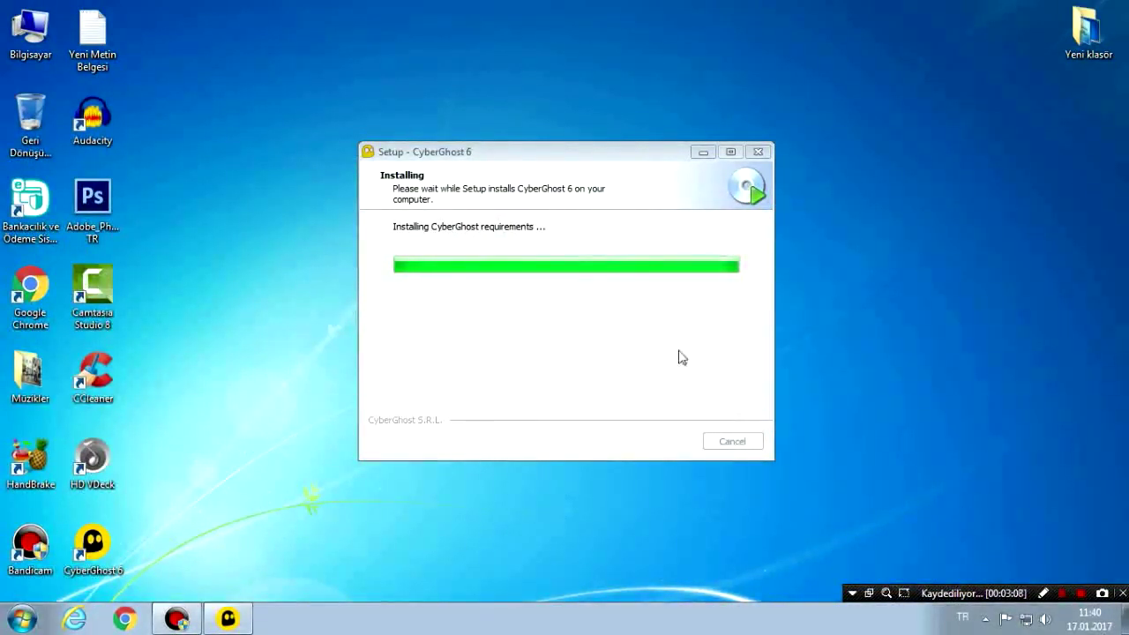
right_click(888, 303)
click(912, 300)
right_click(902, 154)
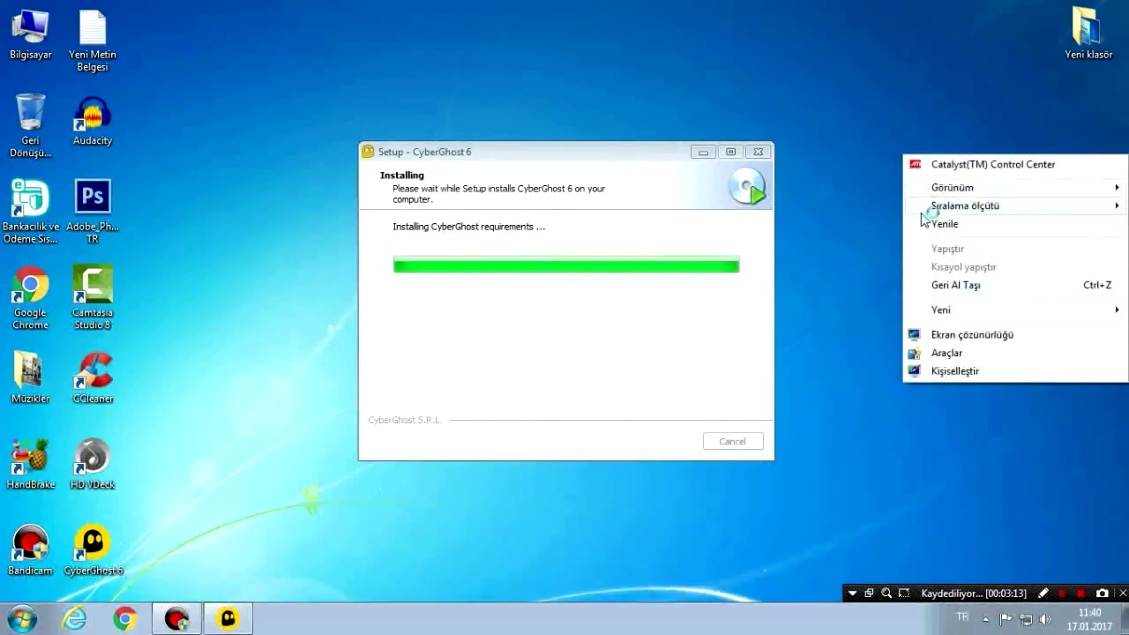
click(931, 226)
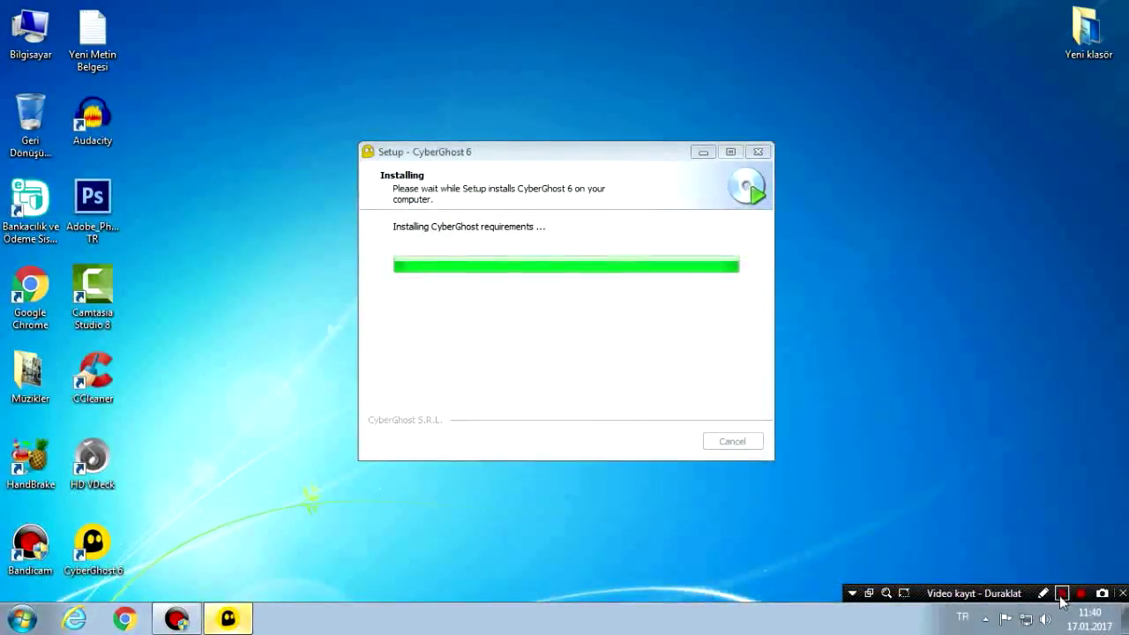
right_click(848, 285)
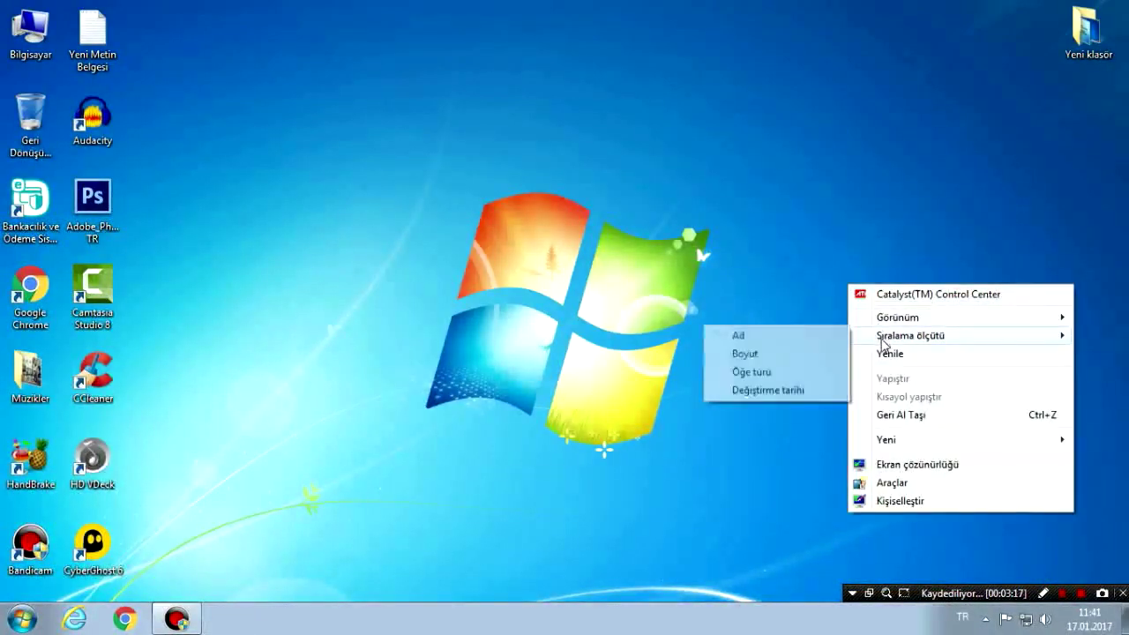
click(884, 352)
right_click(739, 228)
click(785, 299)
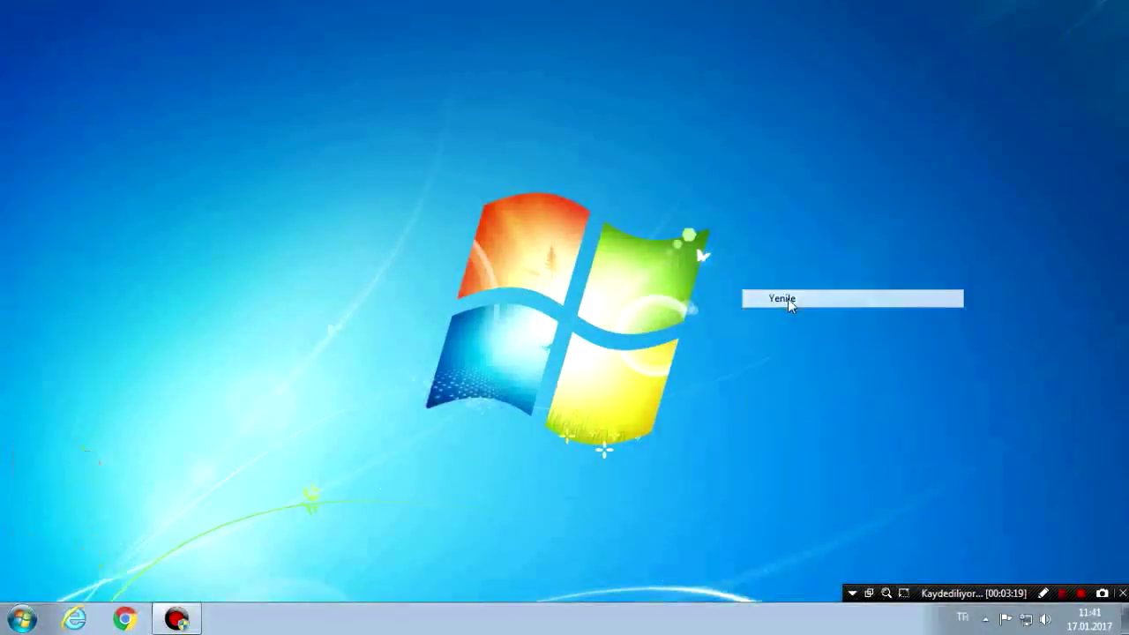
drag(729, 524, 408, 169)
right_click(408, 157)
click(478, 225)
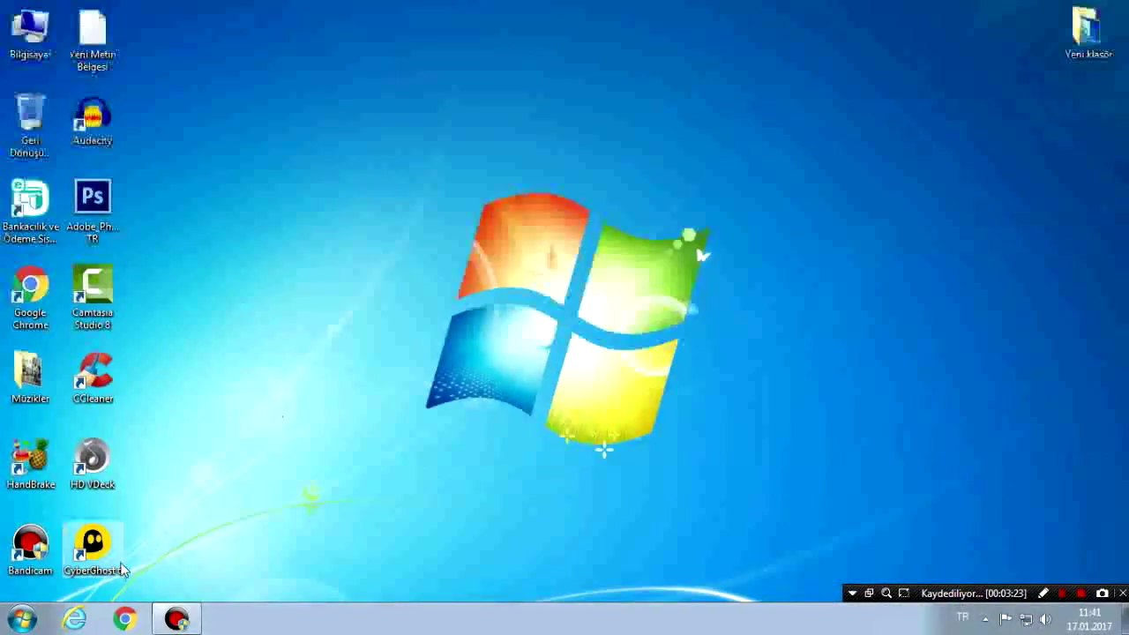
Step: Launch CyberGhost 6 from the desktop and open the Surf Anonymously options
double_click(97, 545)
right_click(179, 300)
click(202, 365)
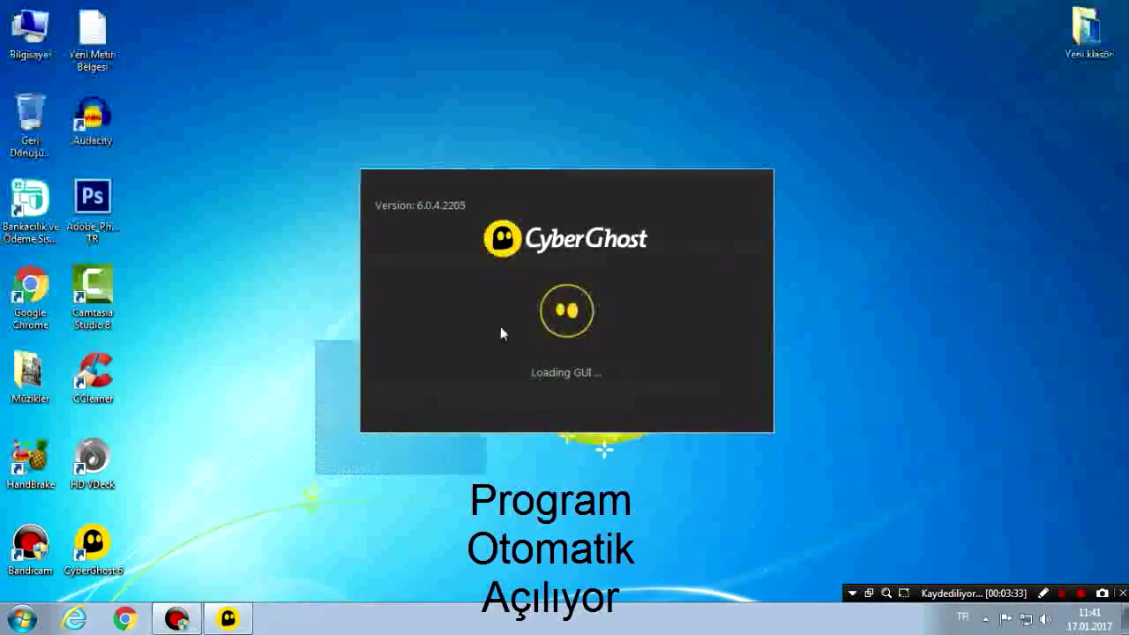
right_click(270, 480)
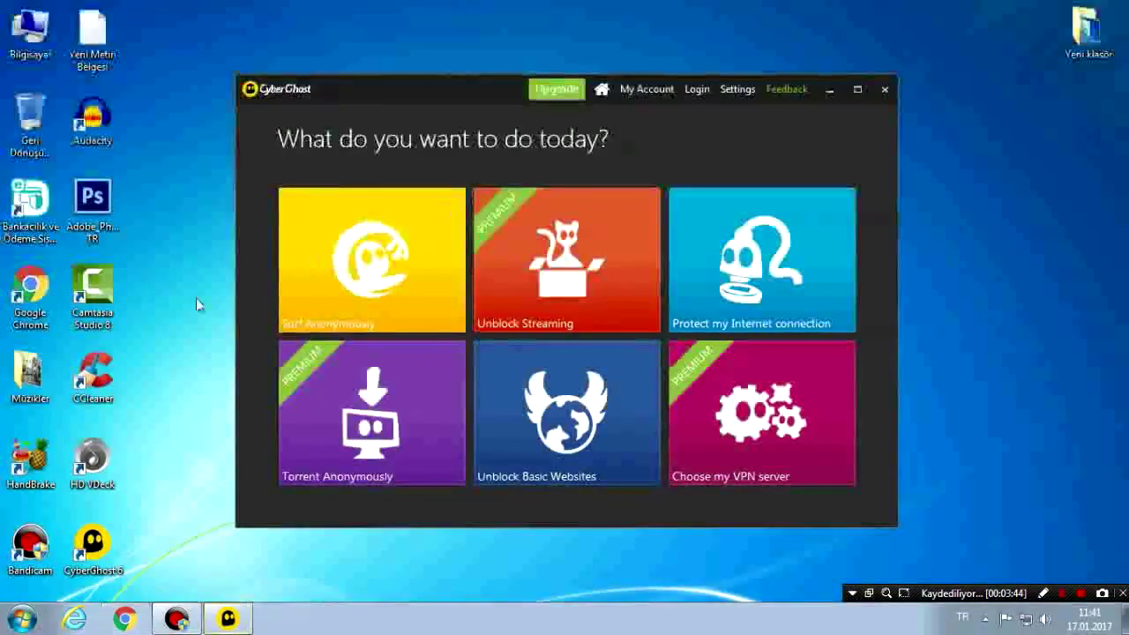
right_click(196, 297)
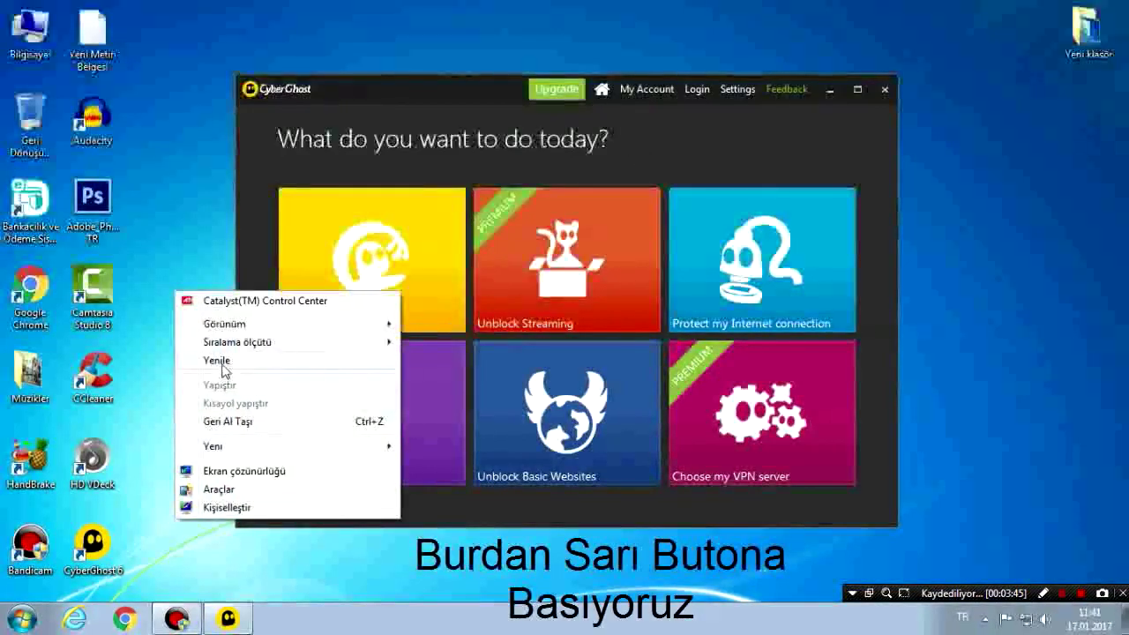
click(291, 322)
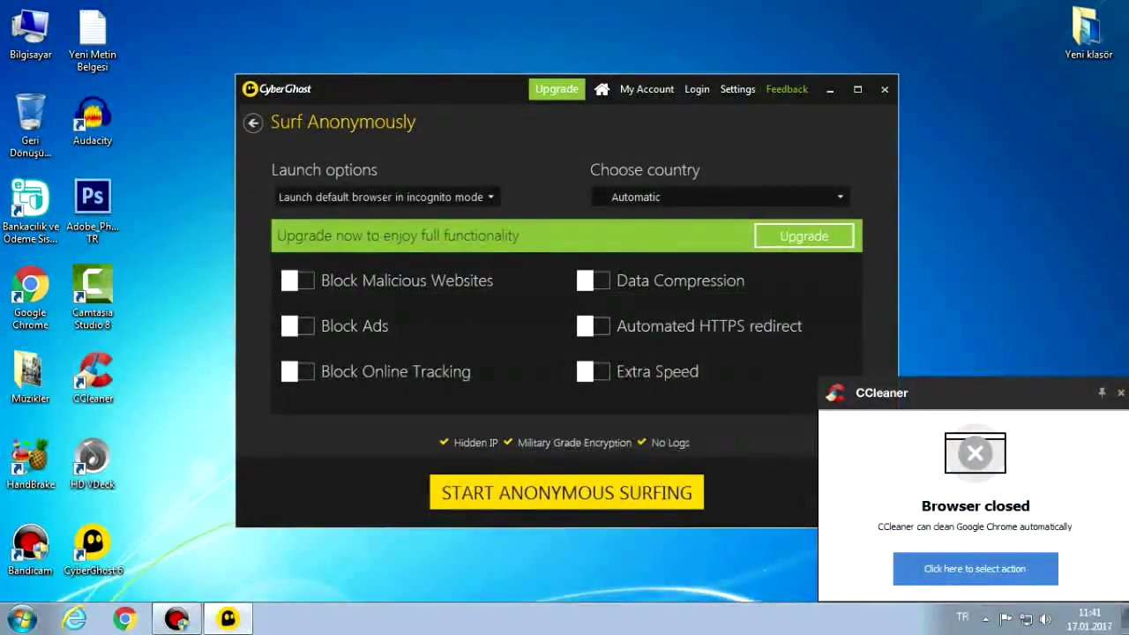
Step: Keep the country on Automatic and the launch option on default browser in incognito mode, and start anonymous surfing
click(631, 199)
click(631, 198)
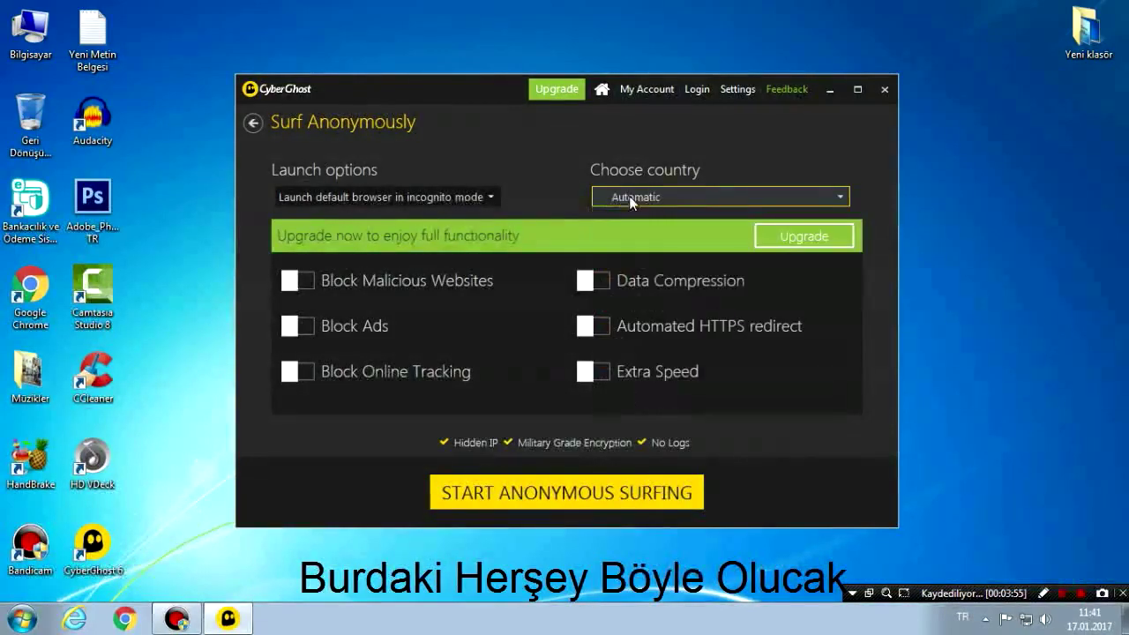
click(476, 201)
click(410, 252)
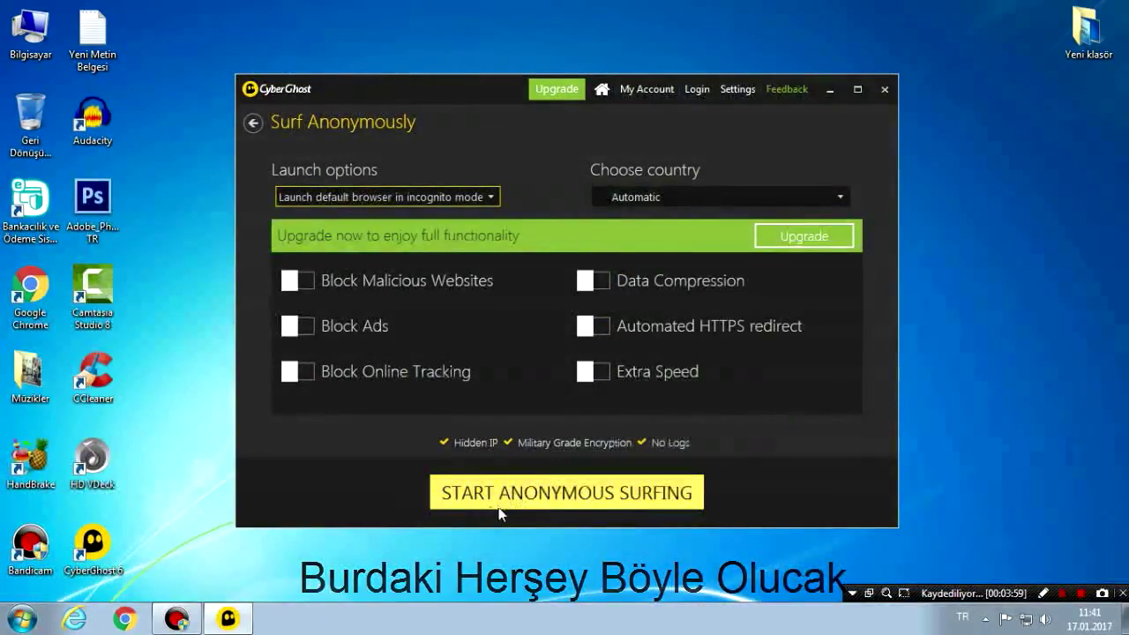
click(561, 495)
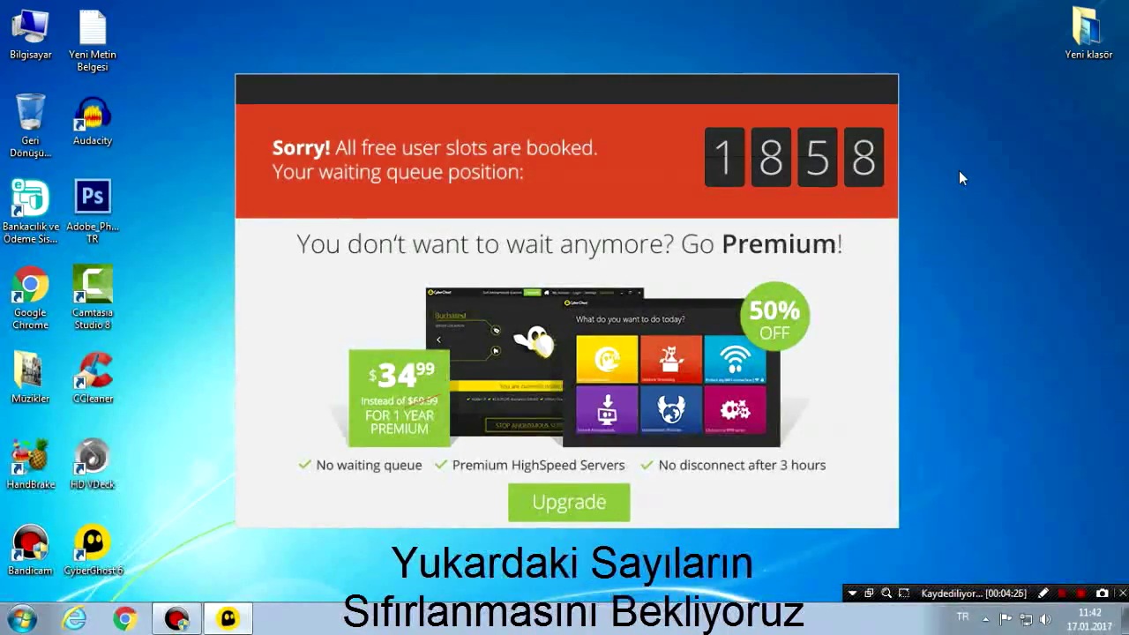
right_click(958, 151)
click(971, 221)
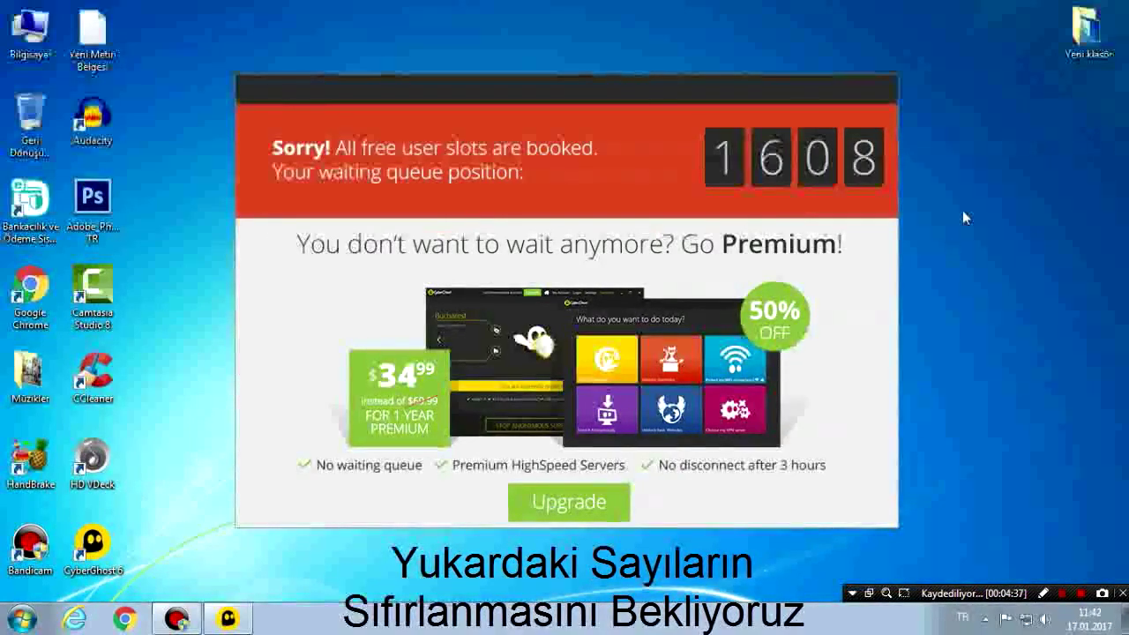
right_click(962, 211)
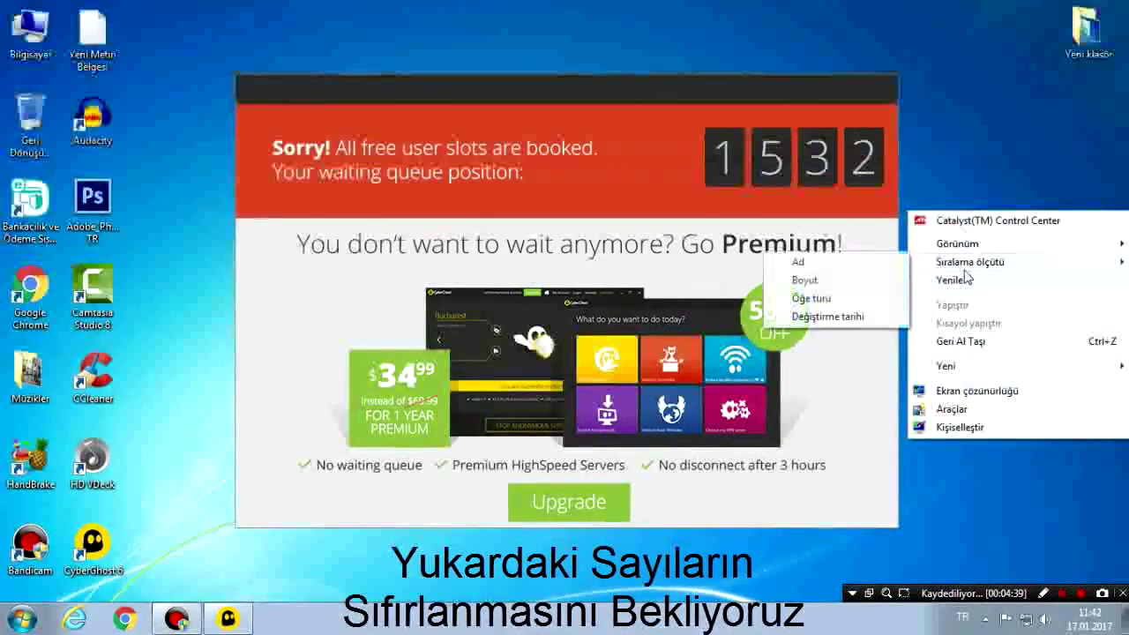
click(967, 279)
right_click(952, 187)
click(959, 256)
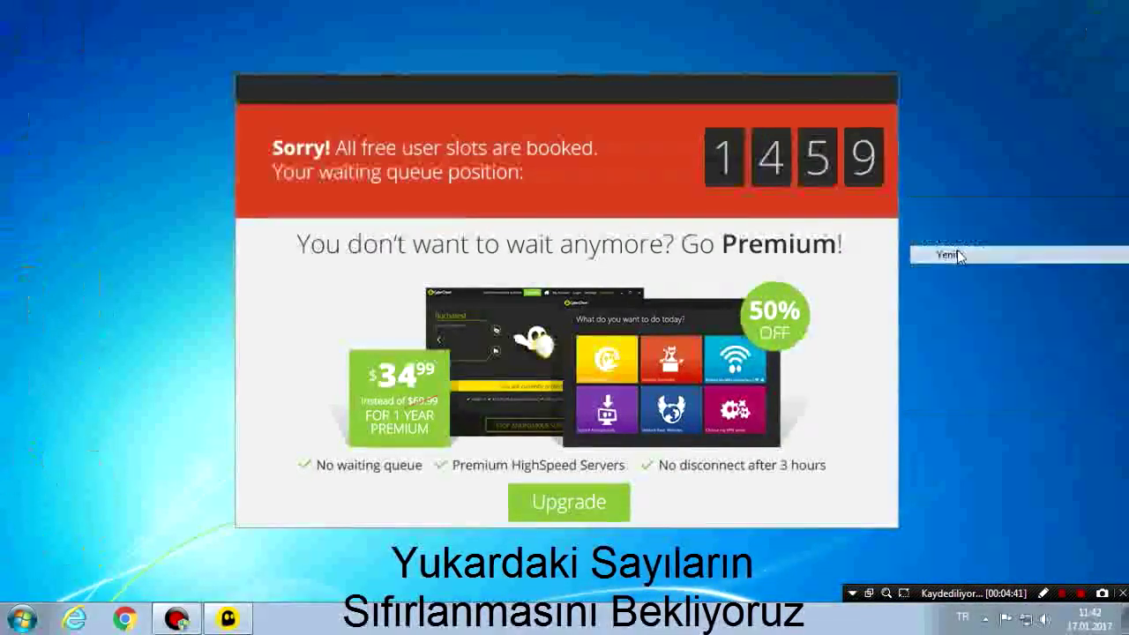
right_click(954, 93)
click(968, 159)
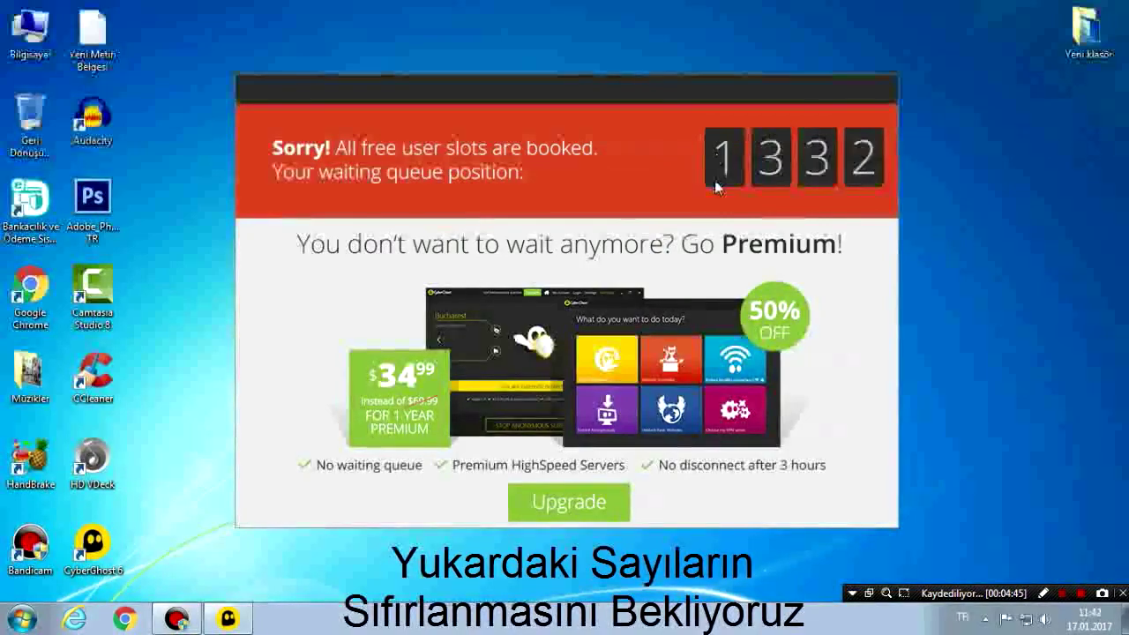
right_click(977, 87)
click(987, 158)
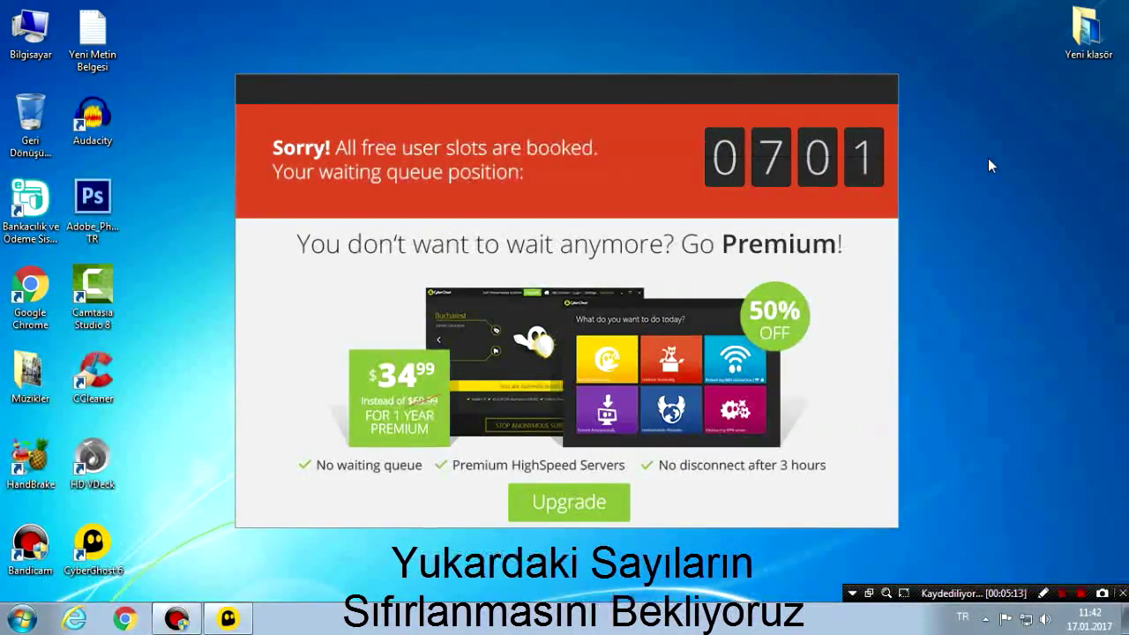
right_click(987, 158)
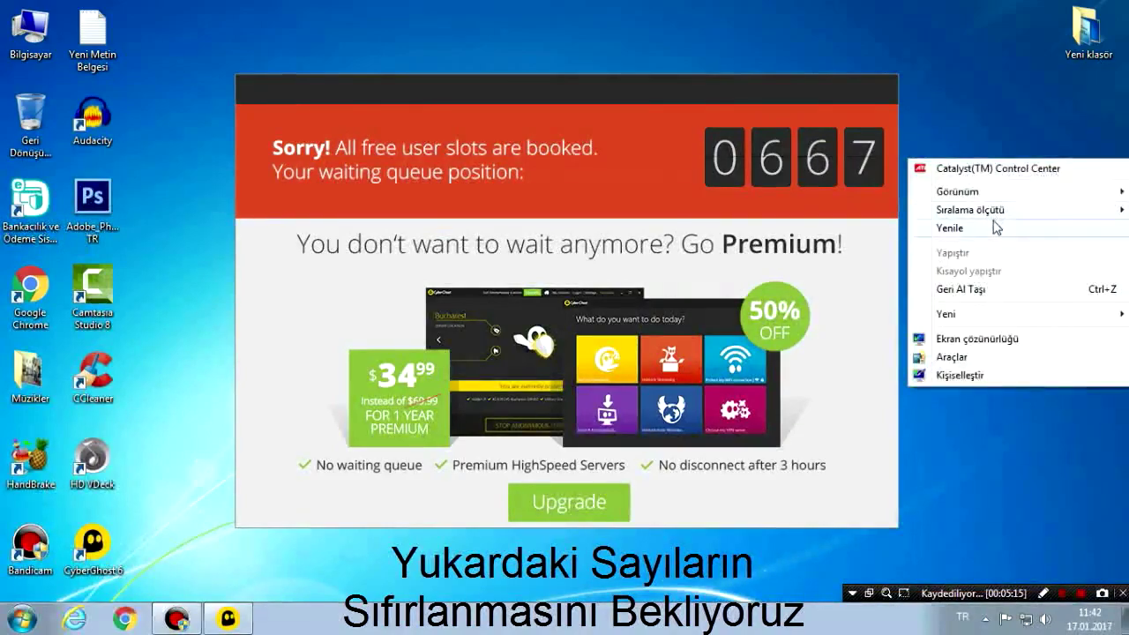
click(961, 224)
drag(838, 85, 837, 78)
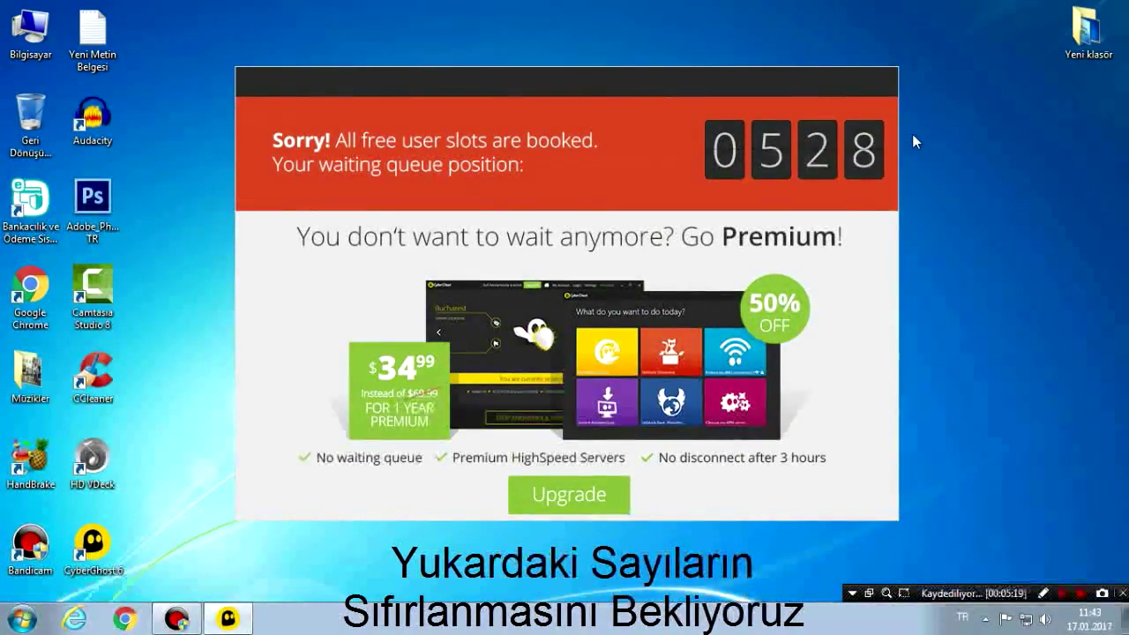
mouse_move(758, 82)
mouse_down()
mouse_move(779, 75)
mouse_move(771, 85)
mouse_up()
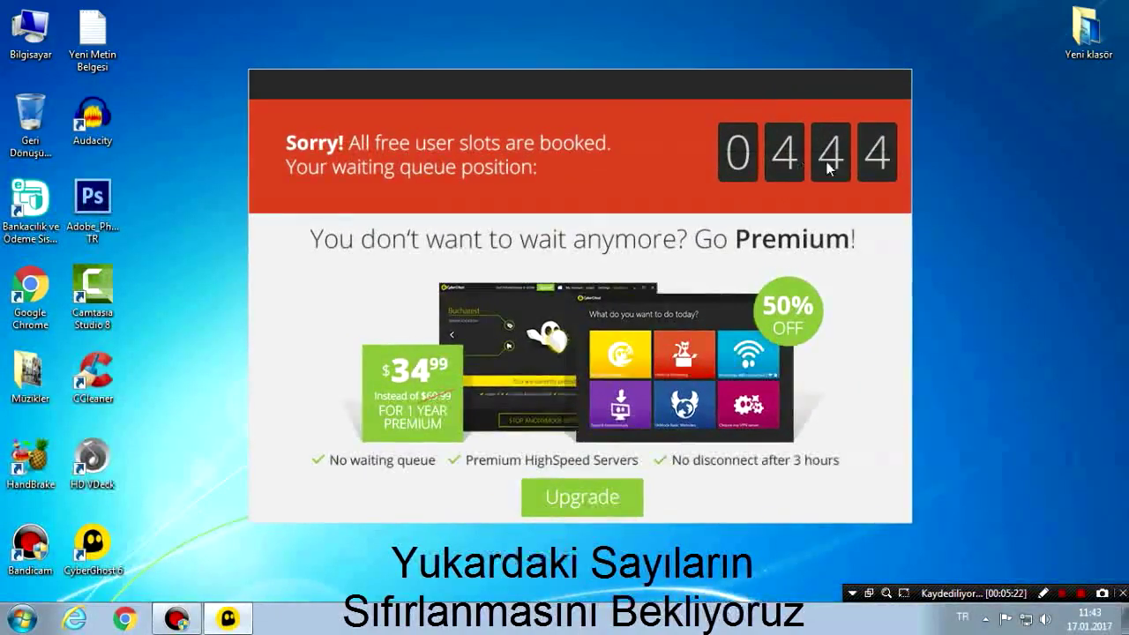
right_click(1008, 160)
click(1008, 230)
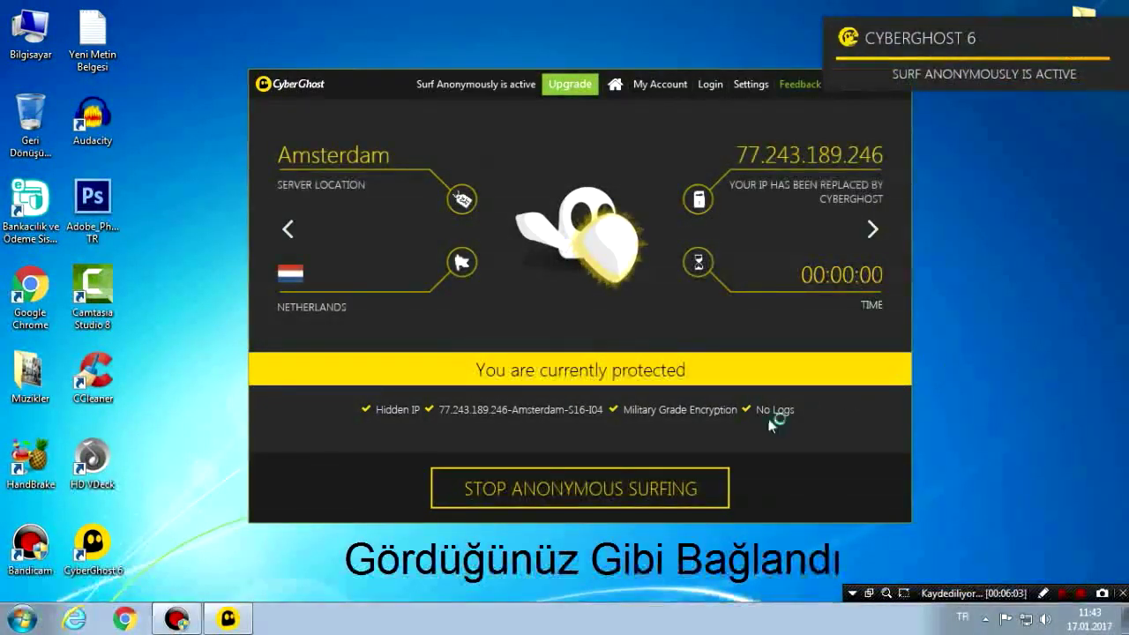
right_click(970, 136)
Step: Search Google for "speedtest" and open the Speedtest.net by Ookla result
click(536, 6)
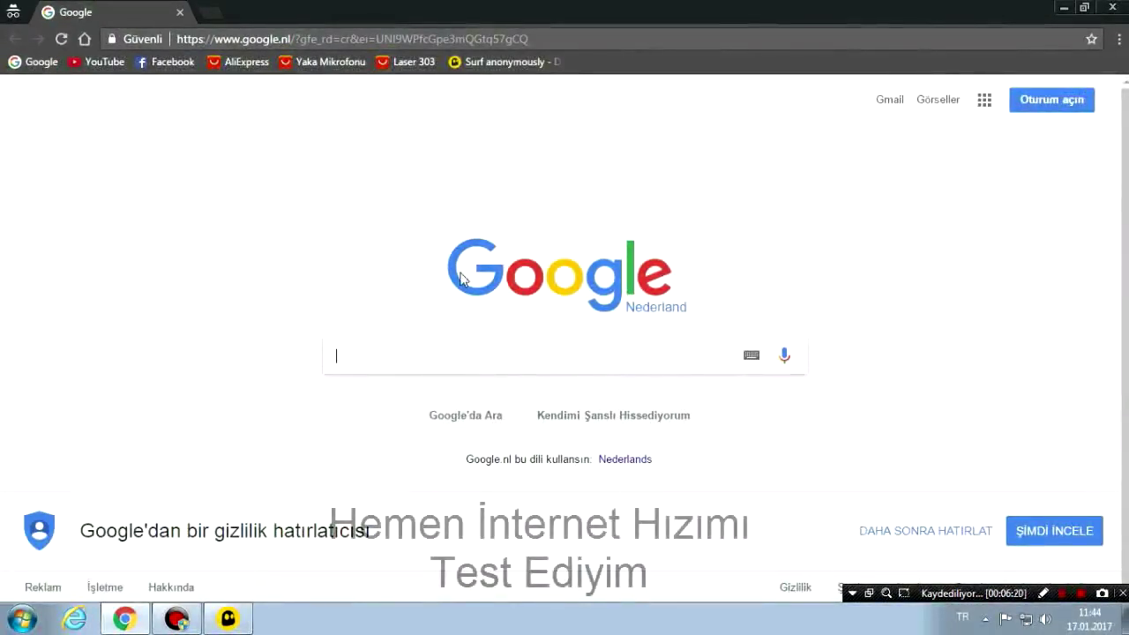
text(speedtest)
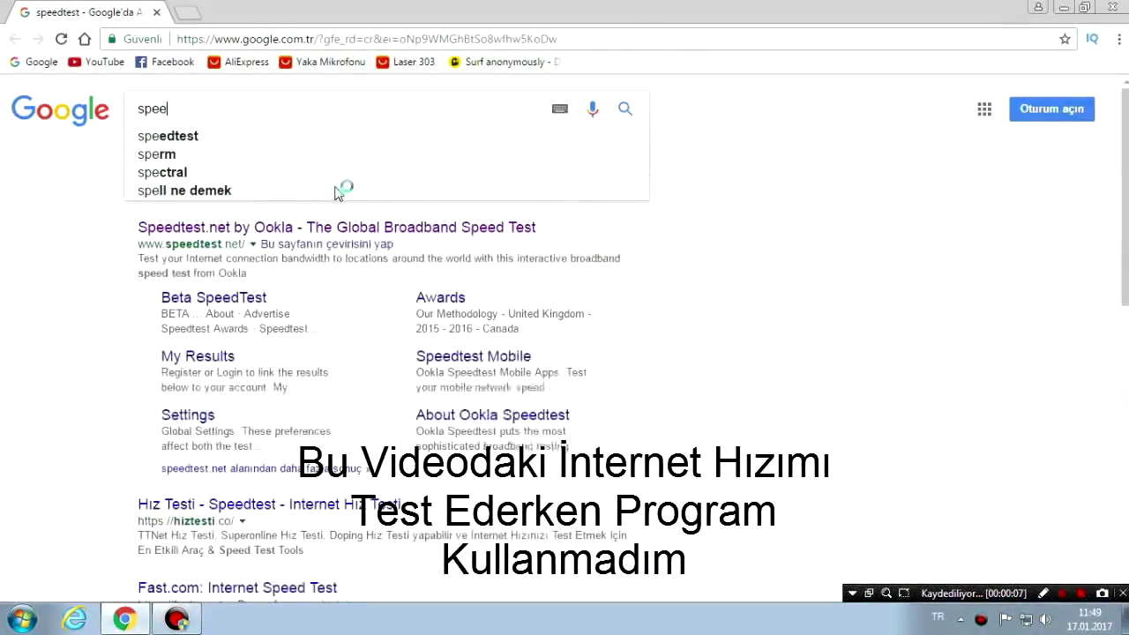
text(dtest)
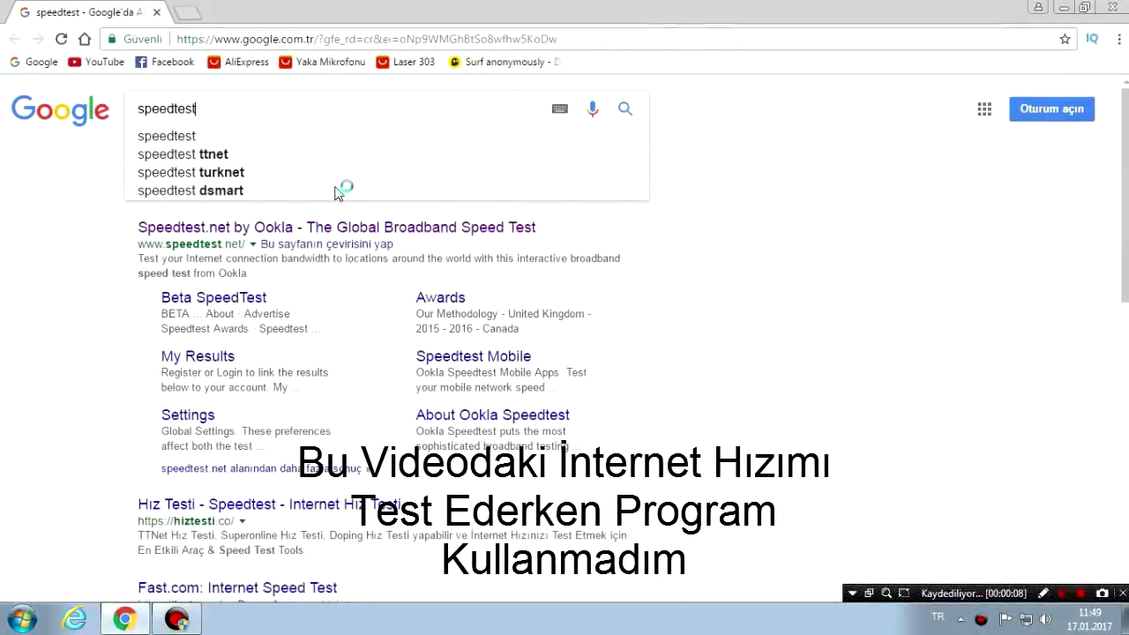
key(Return)
click(323, 233)
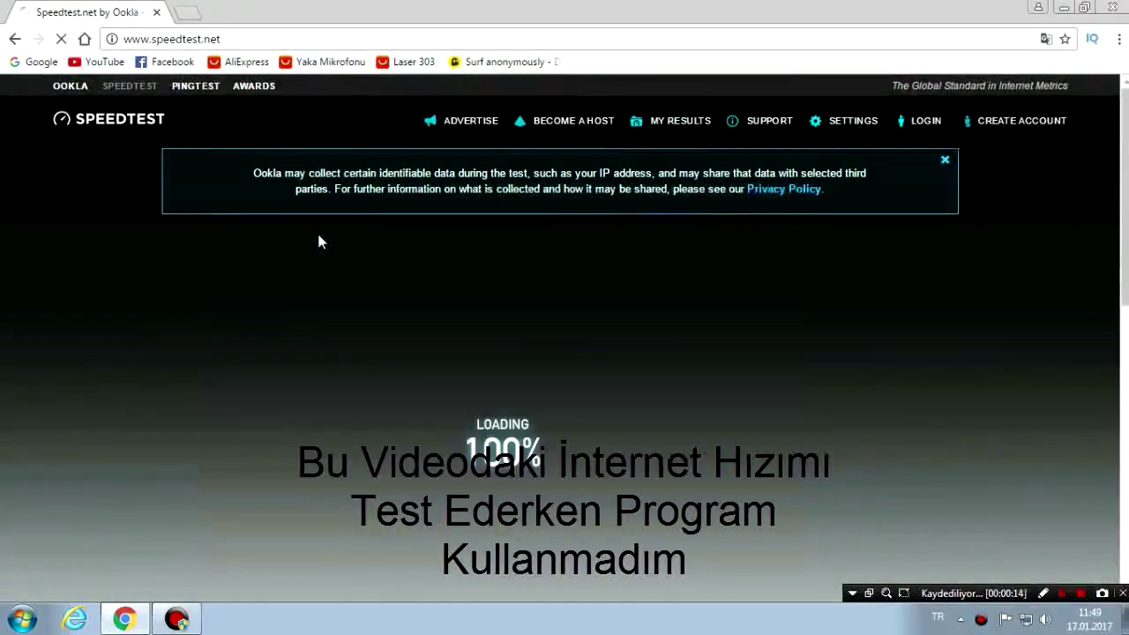
Step: Run the Speedtest.net connection test without the VPN and minimize the browser
scroll(319, 242, down, 1)
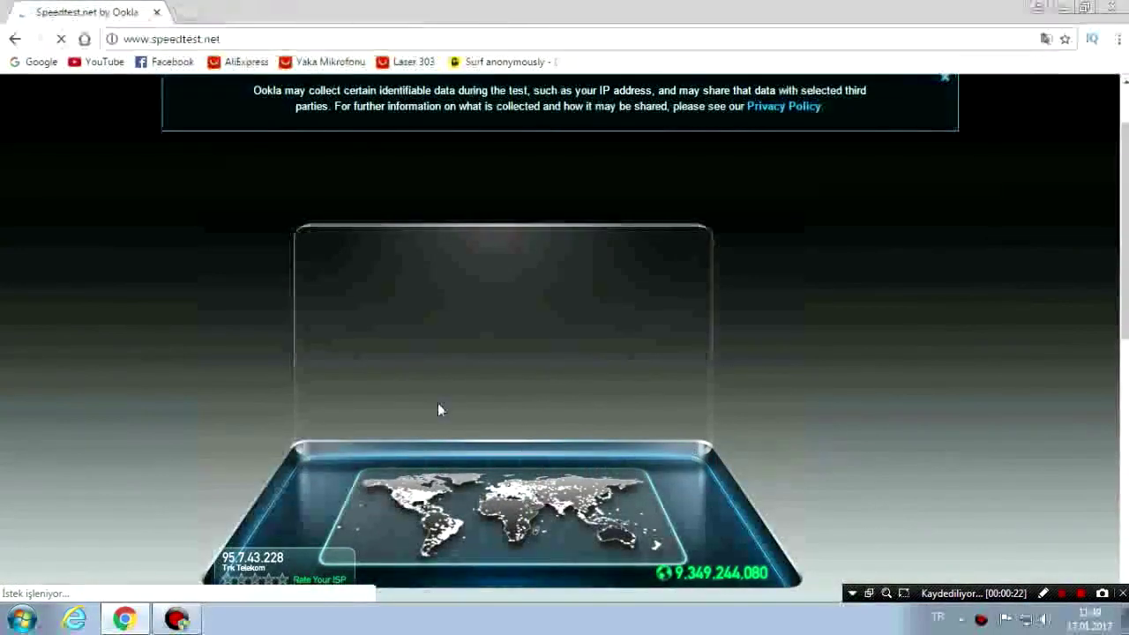
scroll(438, 409, down, 1)
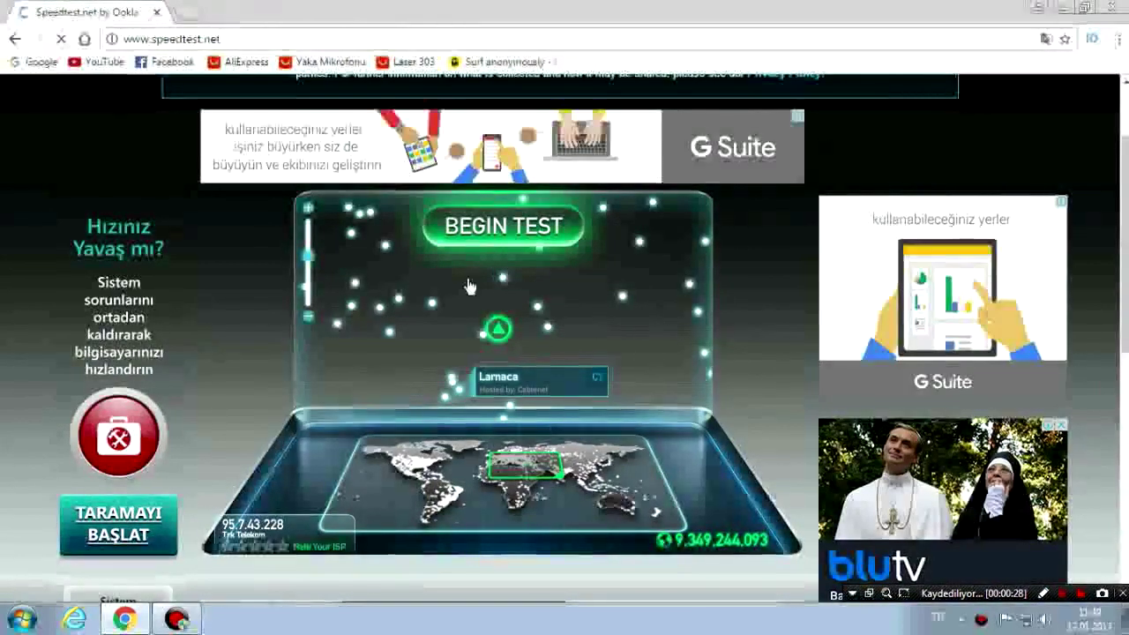
click(481, 231)
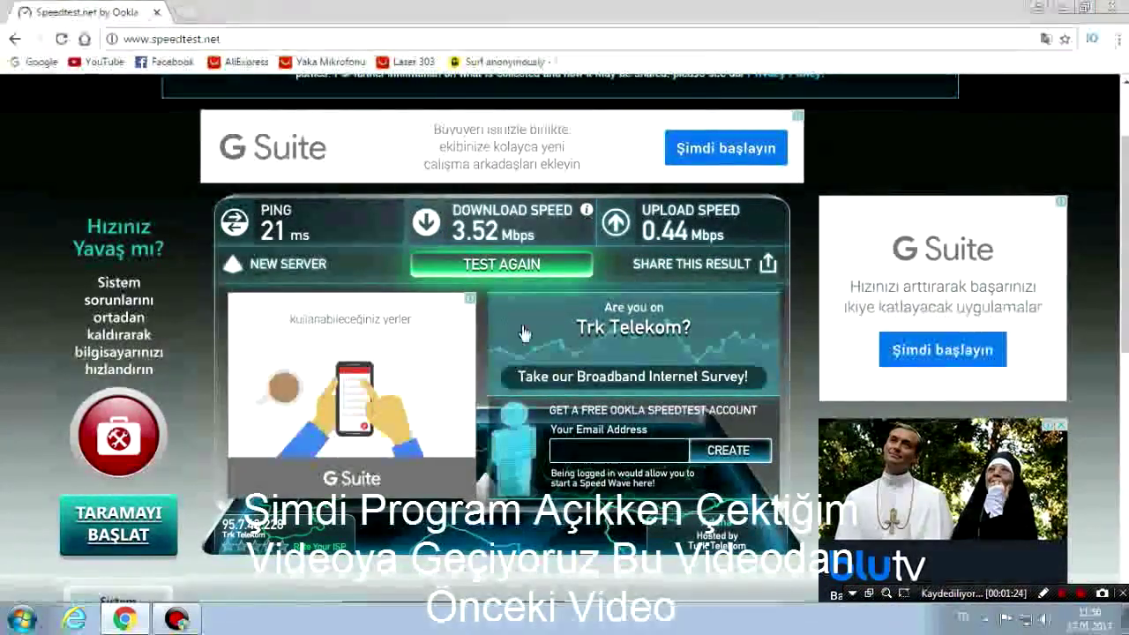
click(1063, 7)
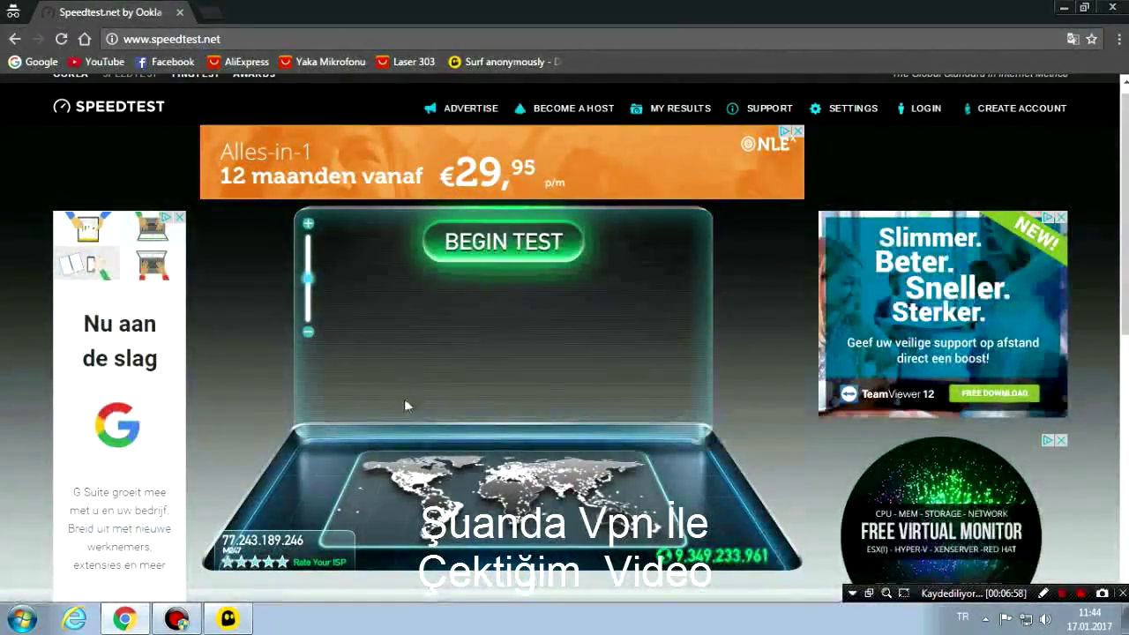
Step: Run the Speedtest.net connection test in the incognito browser through the active CyberGhost VPN connection
click(581, 239)
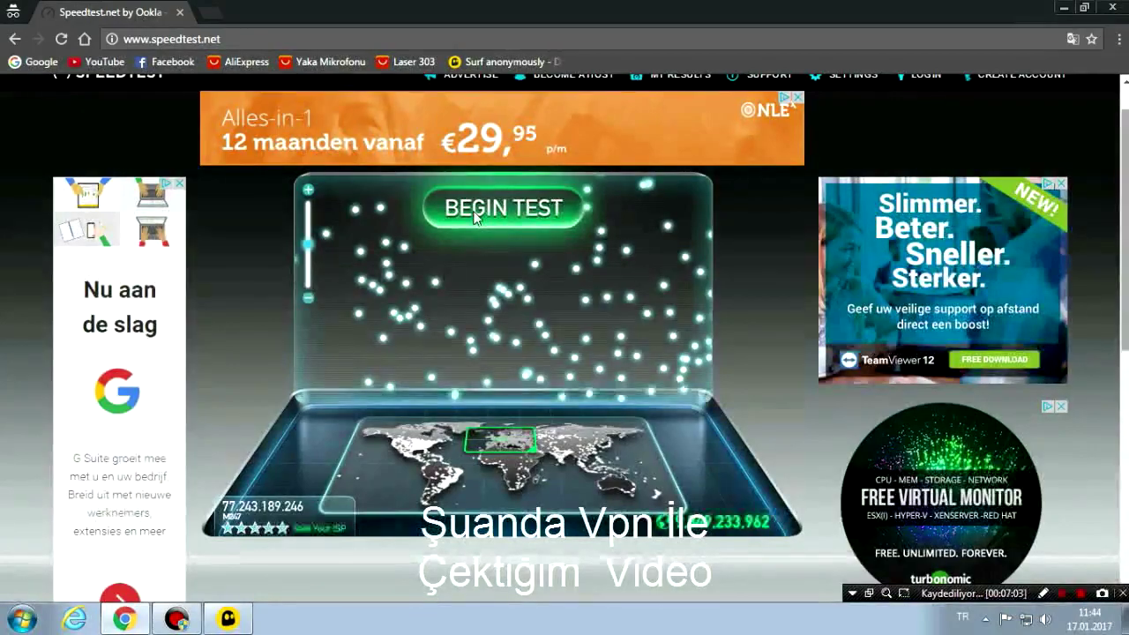
click(229, 619)
click(231, 621)
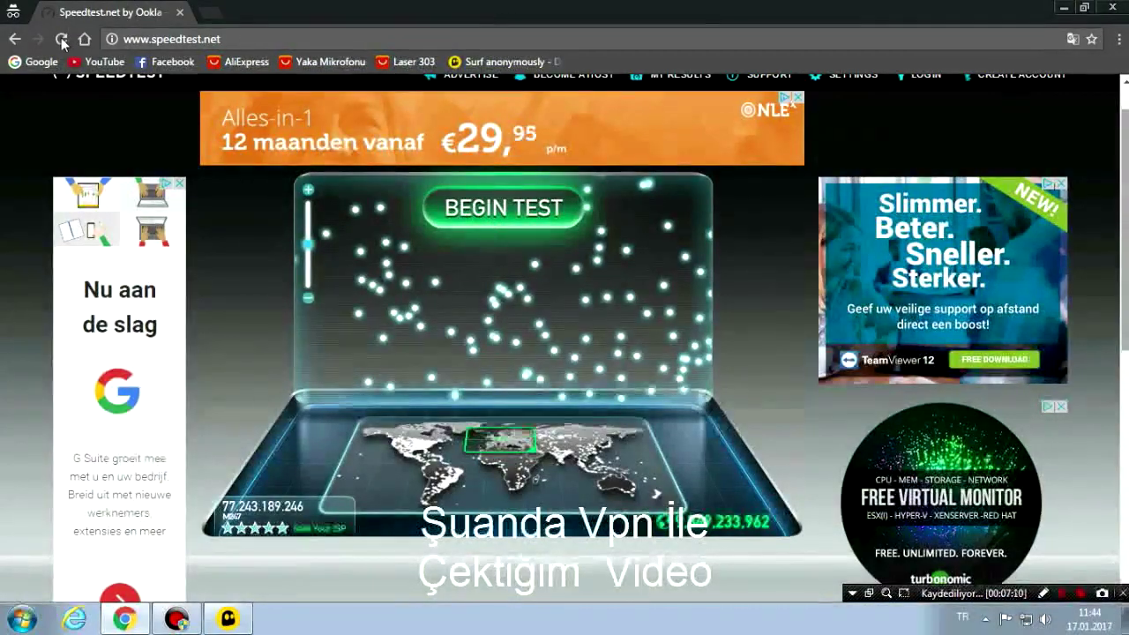
scroll(1028, 519, down, 3)
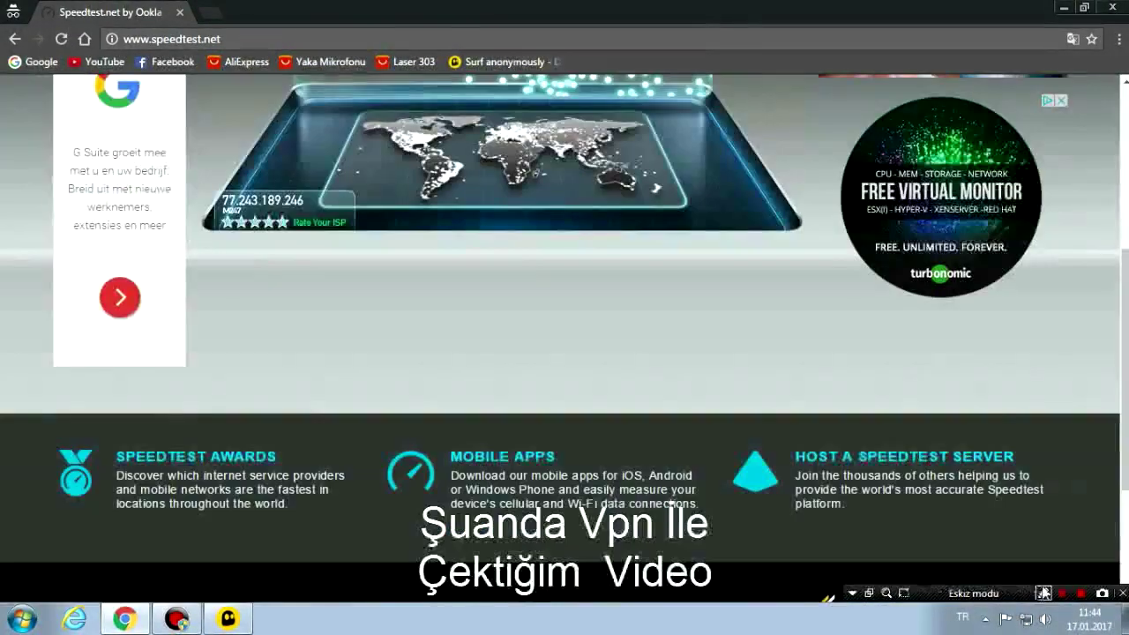
scroll(503, 335, up, 4)
click(503, 253)
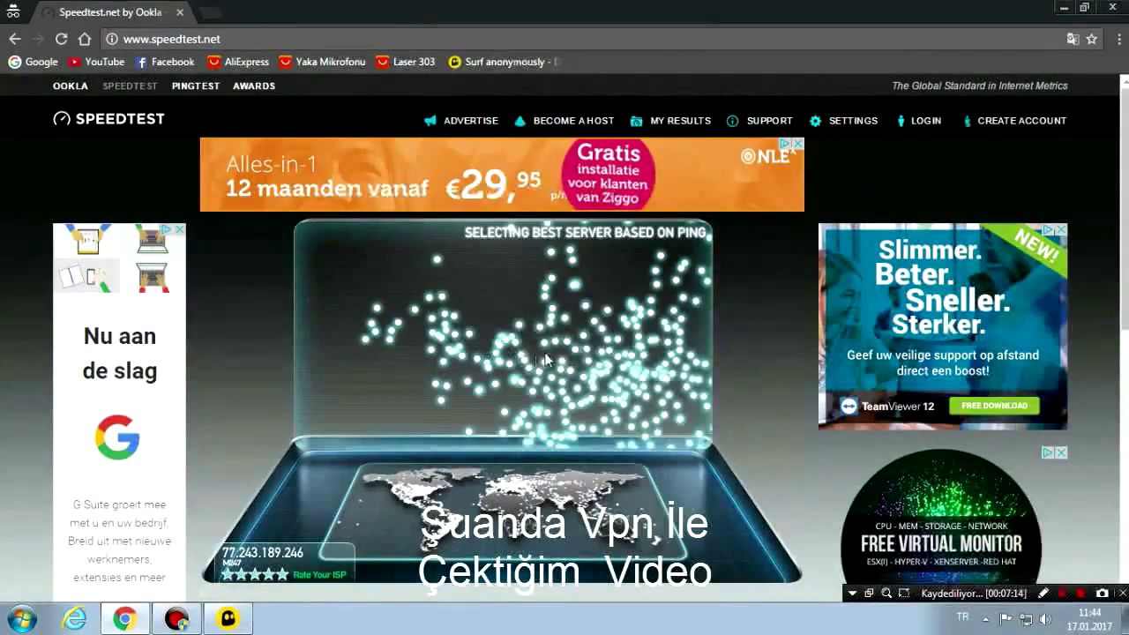
scroll(503, 333, down, 1)
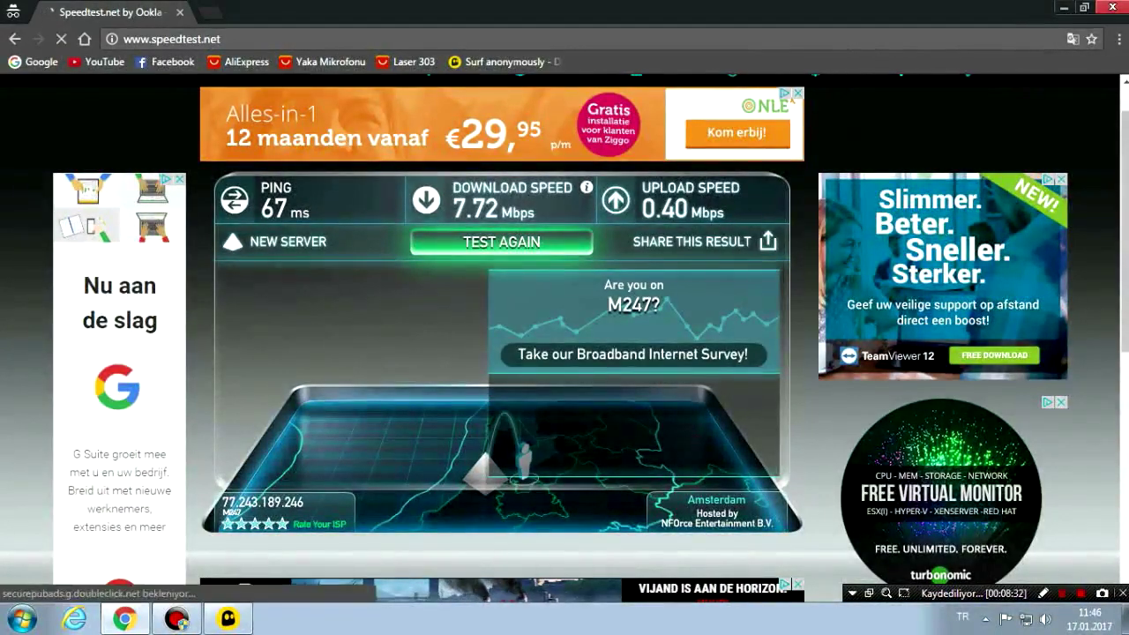
Step: Close the incognito browser and dismiss the CCleaner notification on the desktop
key(super+d)
drag(756, 470, 342, 160)
drag(304, 121, 298, 169)
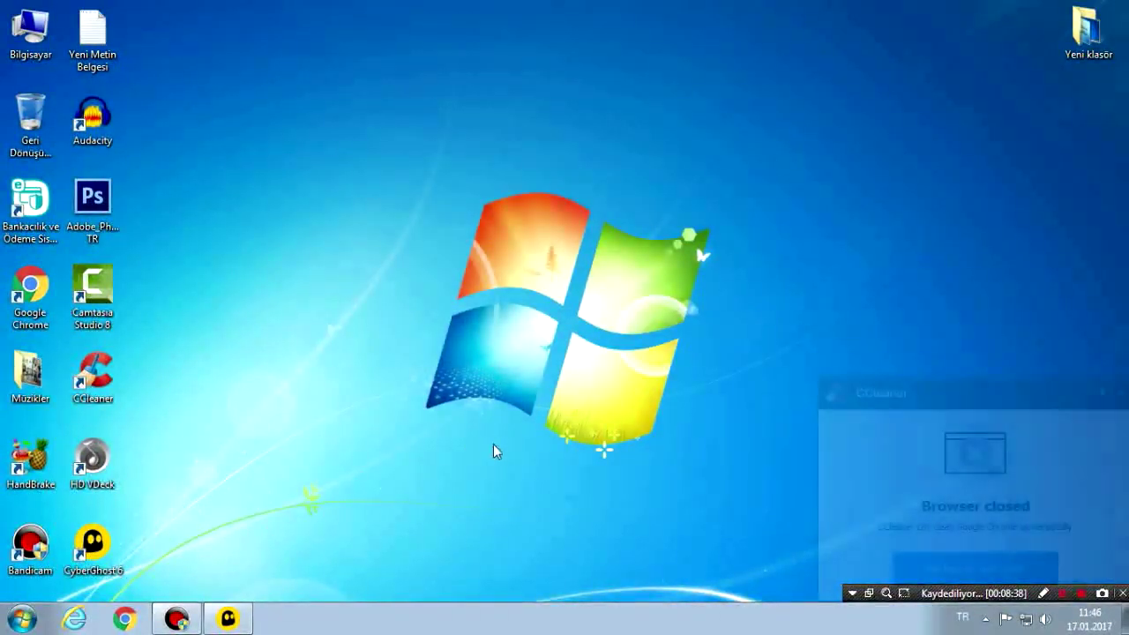
click(1120, 393)
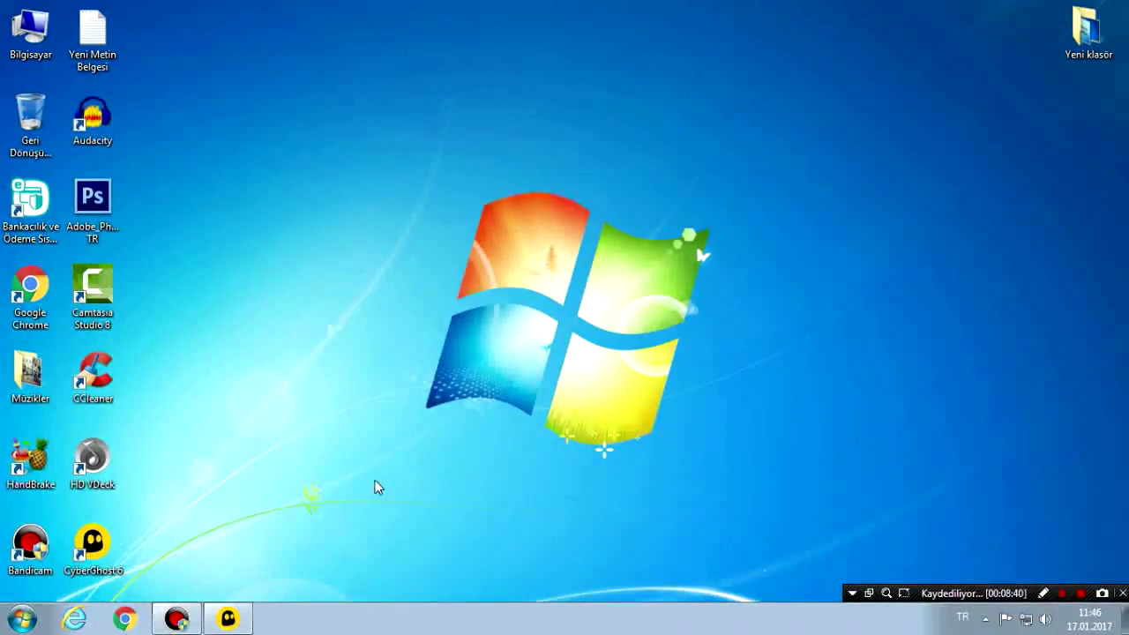
drag(828, 106, 1100, 257)
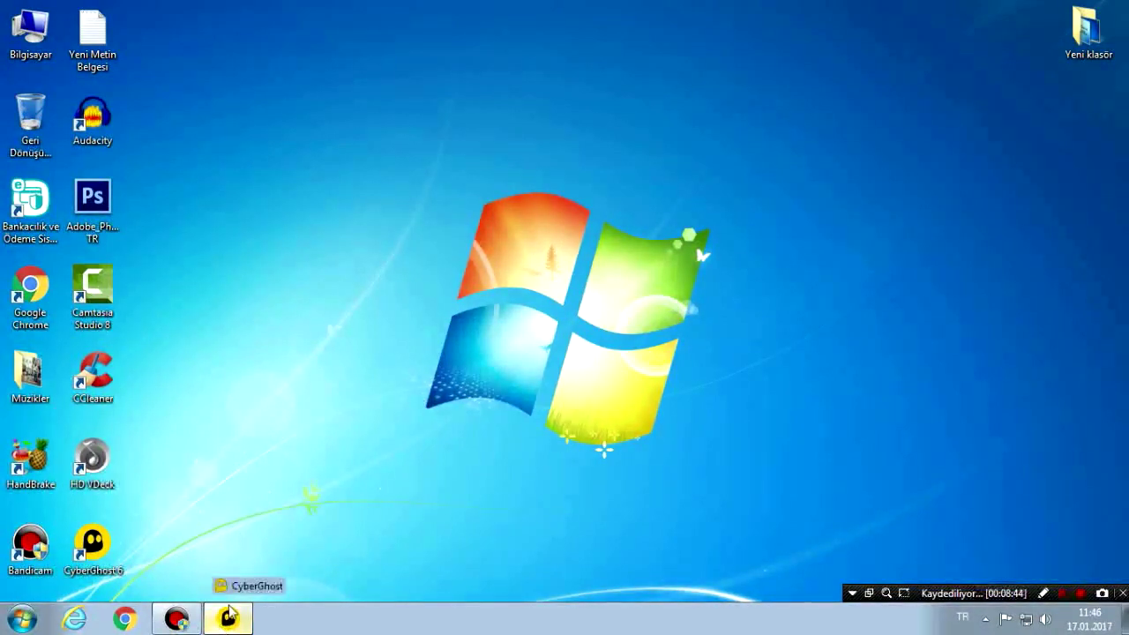
Step: Bring up the CyberGhost window and stop anonymous surfing
click(228, 616)
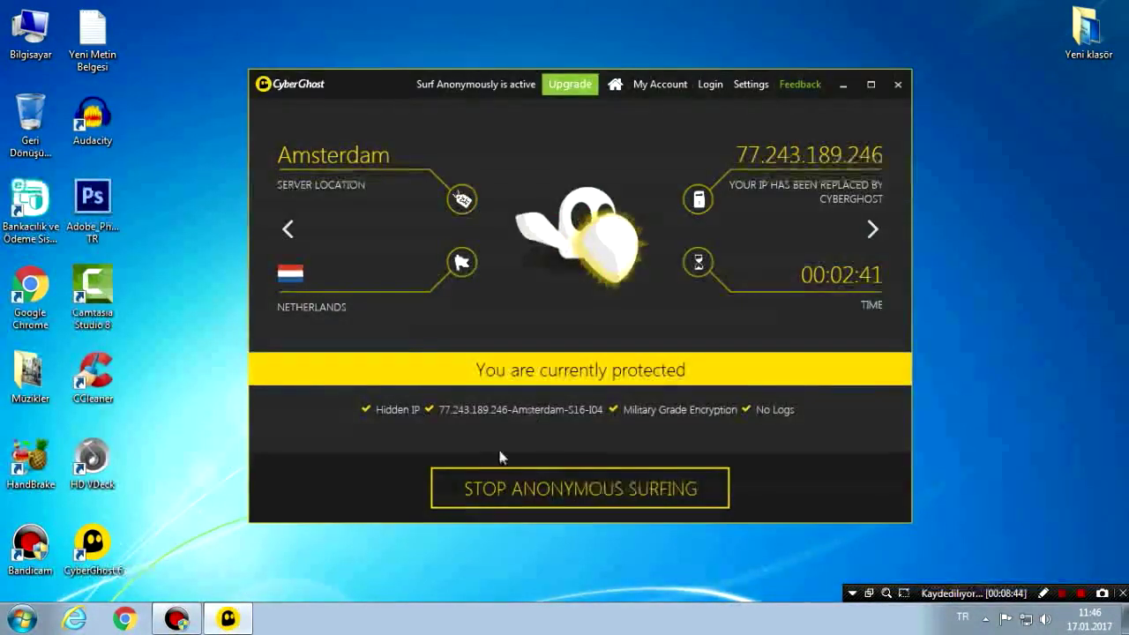
click(545, 496)
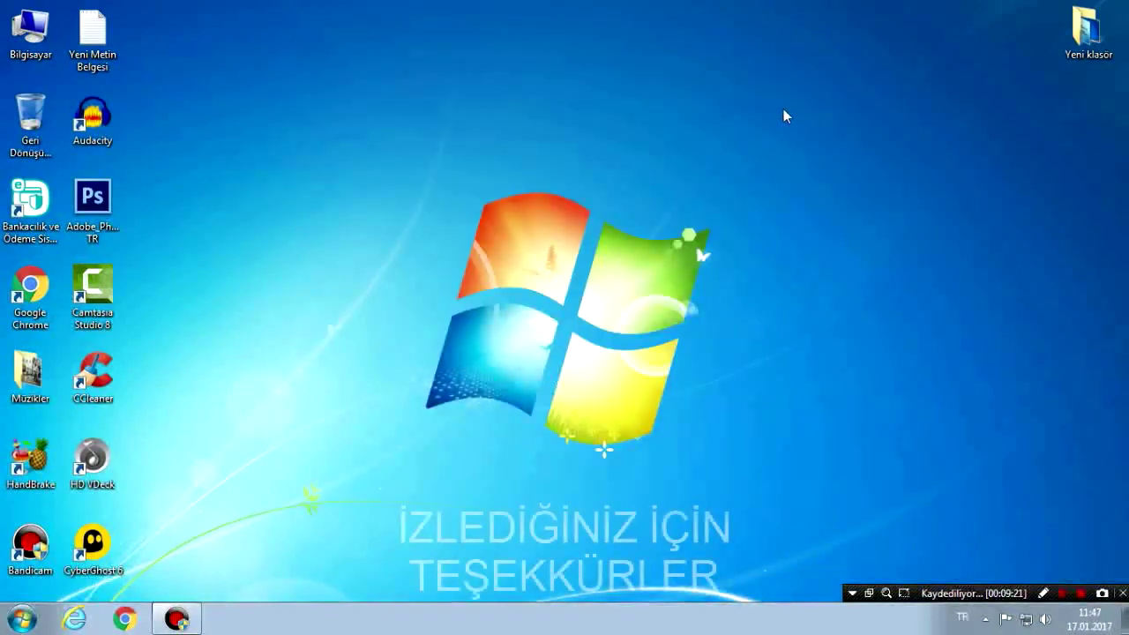
drag(755, 121, 282, 485)
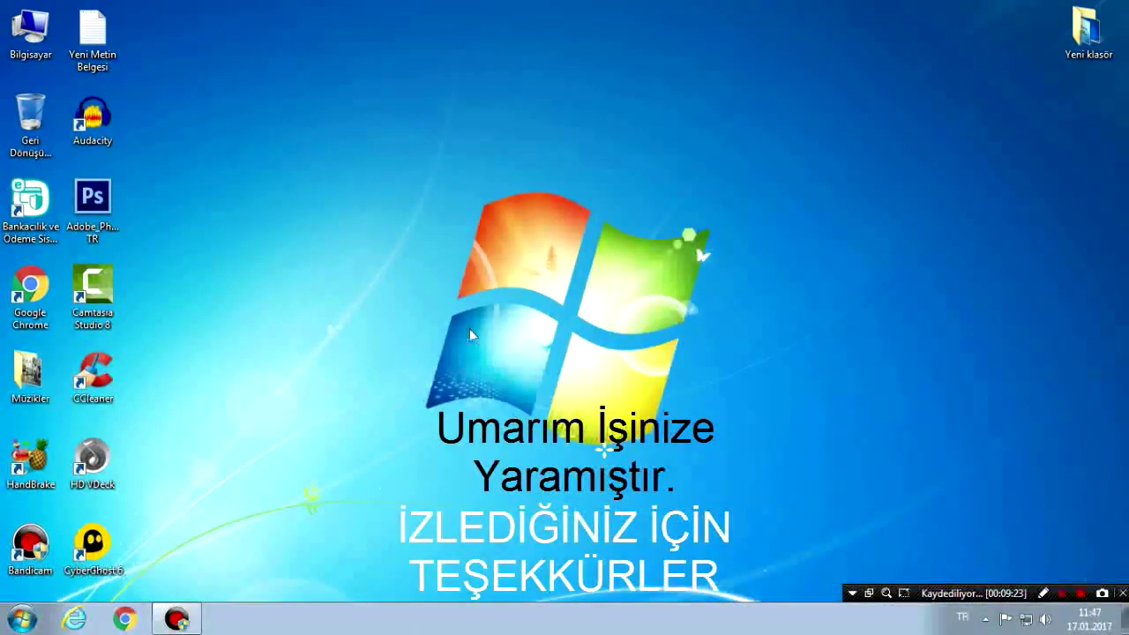
drag(367, 481, 693, 236)
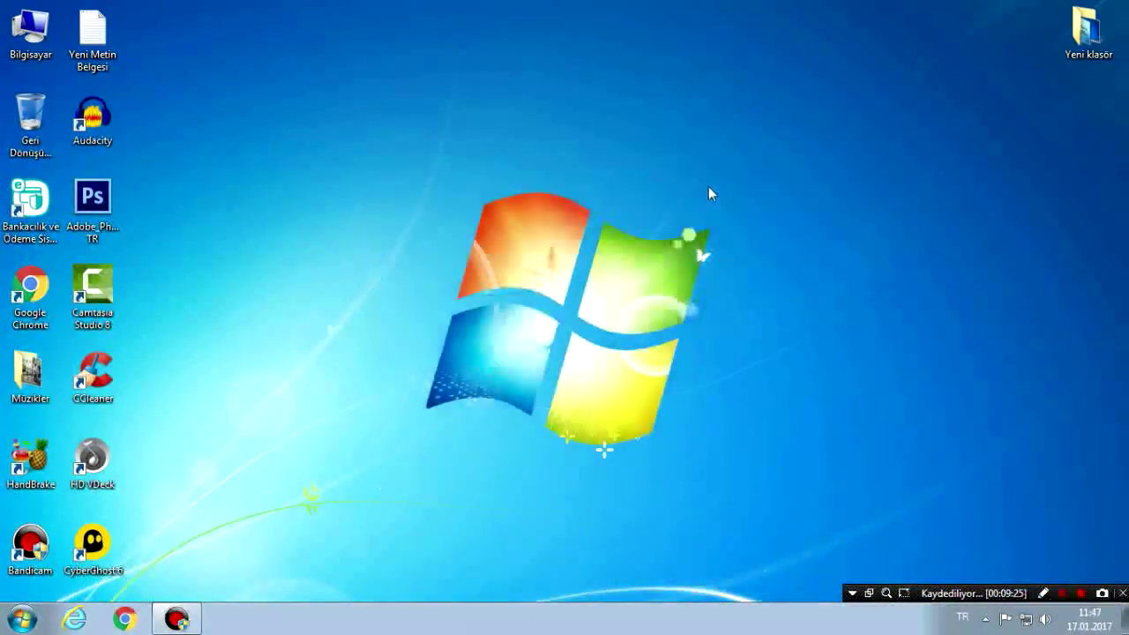